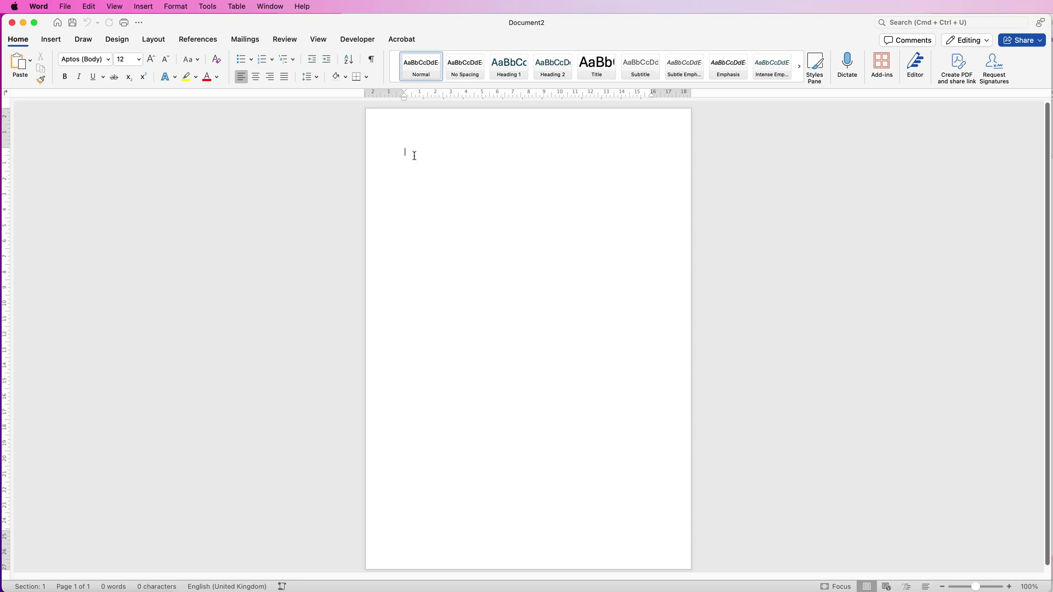
# Start a new empty line at the top of the blank page
pyautogui.press('Return')
pyautogui.click(51, 39)
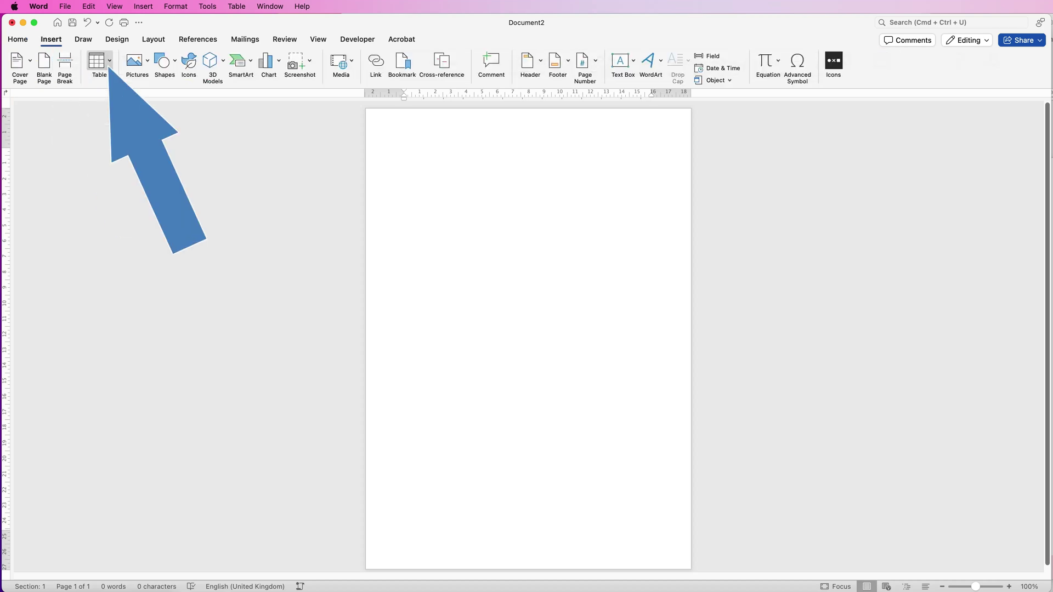
# Insert an empty 5×5 table from the Table grid
pyautogui.click(99, 61)
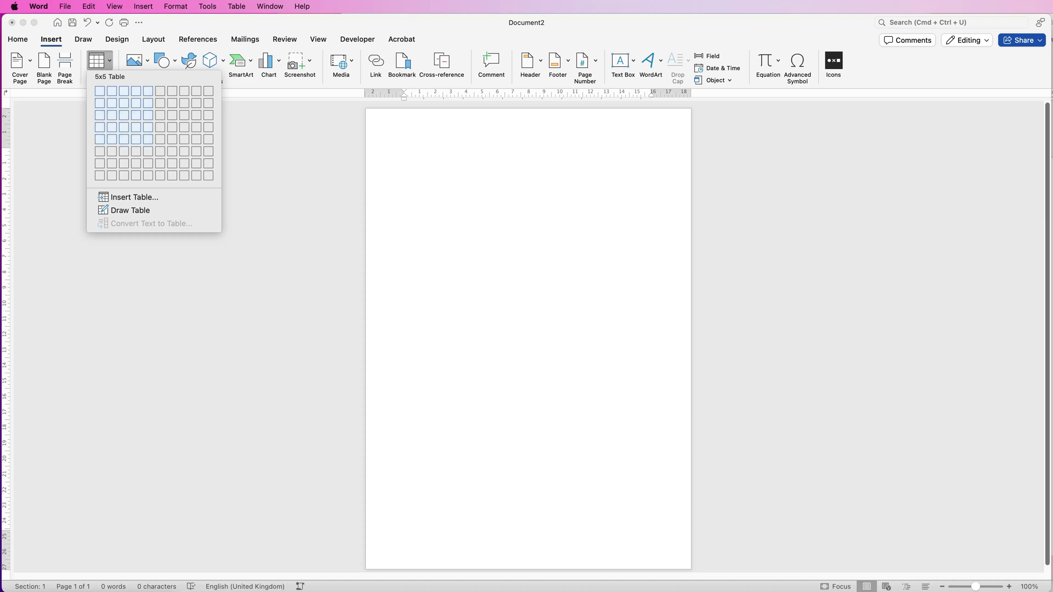
pyautogui.click(148, 139)
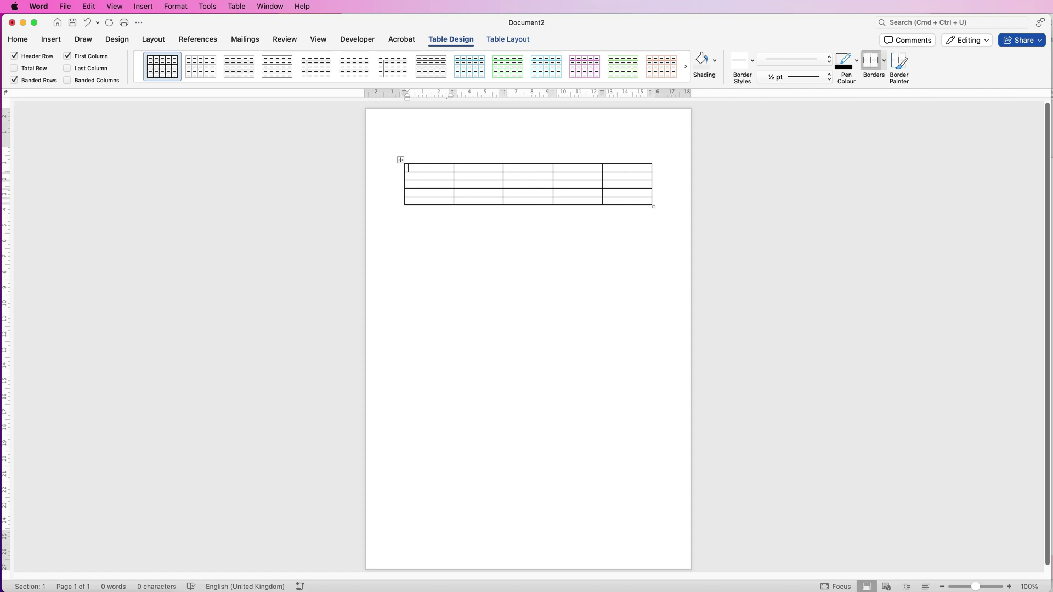
# Set every table row to 0.8 cm high and centre-align all cells
pyautogui.click(400, 160)
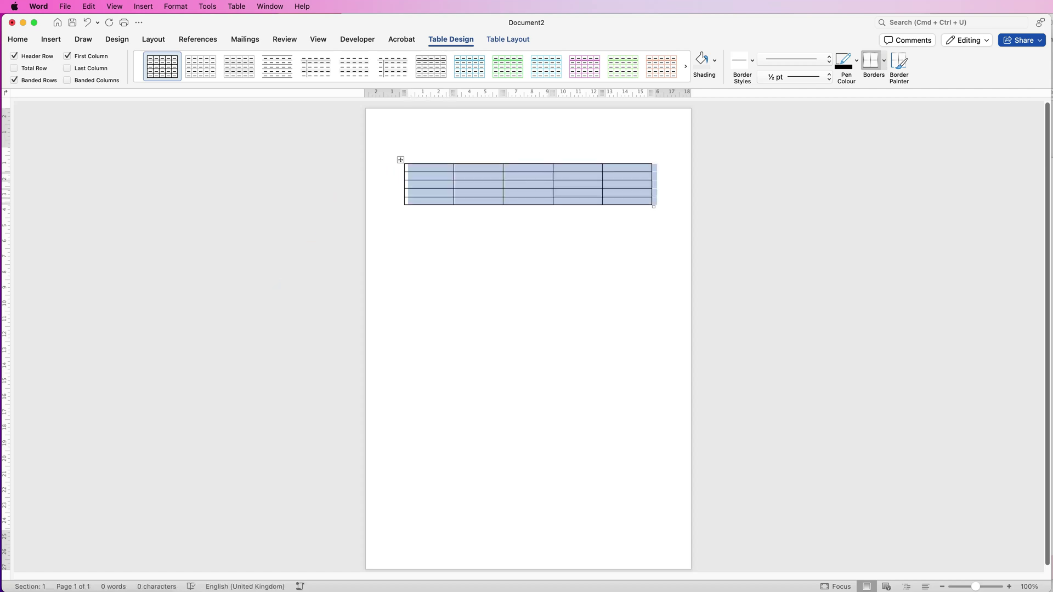
pyautogui.click(508, 39)
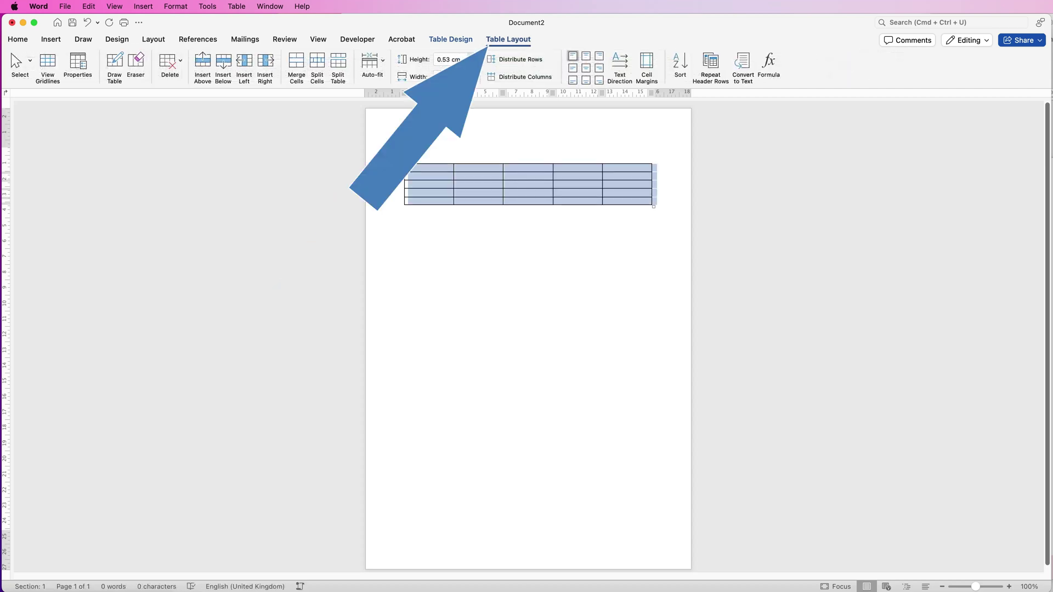
pyautogui.click(449, 59)
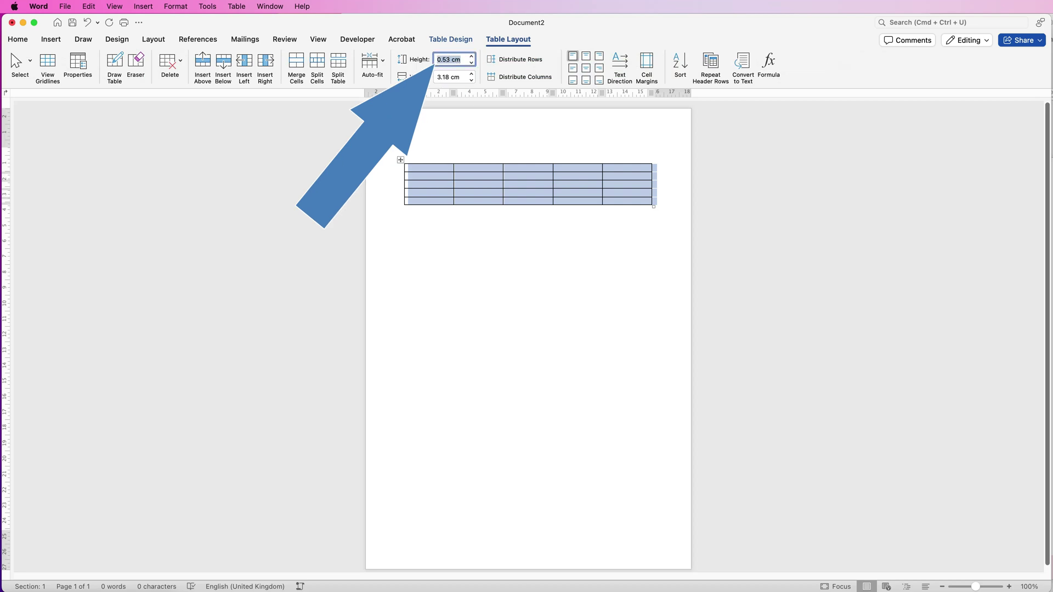
pyautogui.write('0.8')
pyautogui.press('Return')
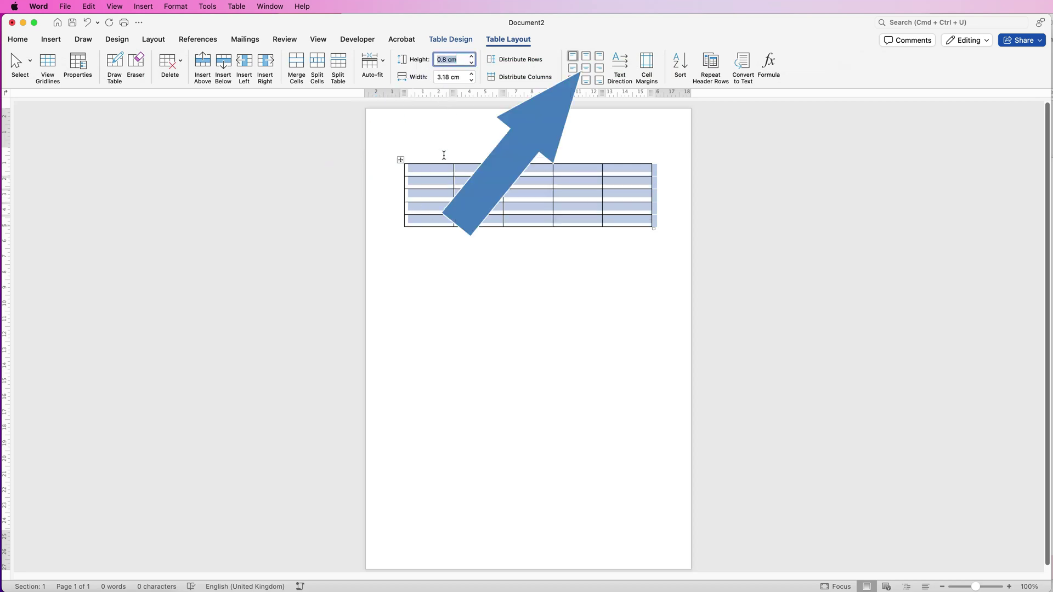
pyautogui.click(586, 69)
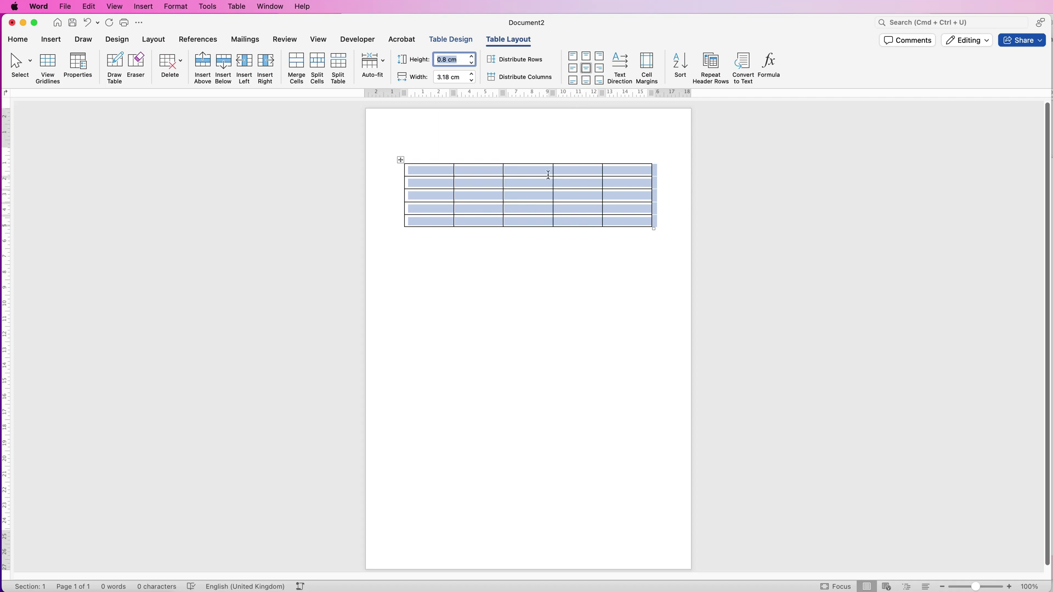
pyautogui.click(437, 169)
pyautogui.moveTo(437, 169); pyautogui.dragTo(616, 167)
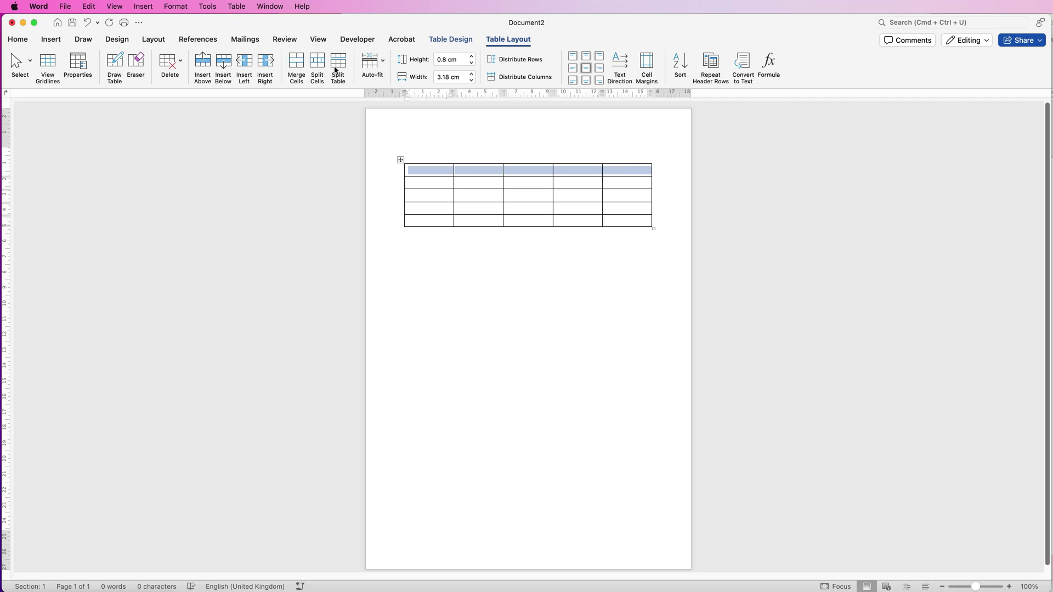
# Merge the top row into one cell and type DAILY REFLECTION in it
pyautogui.click(297, 66)
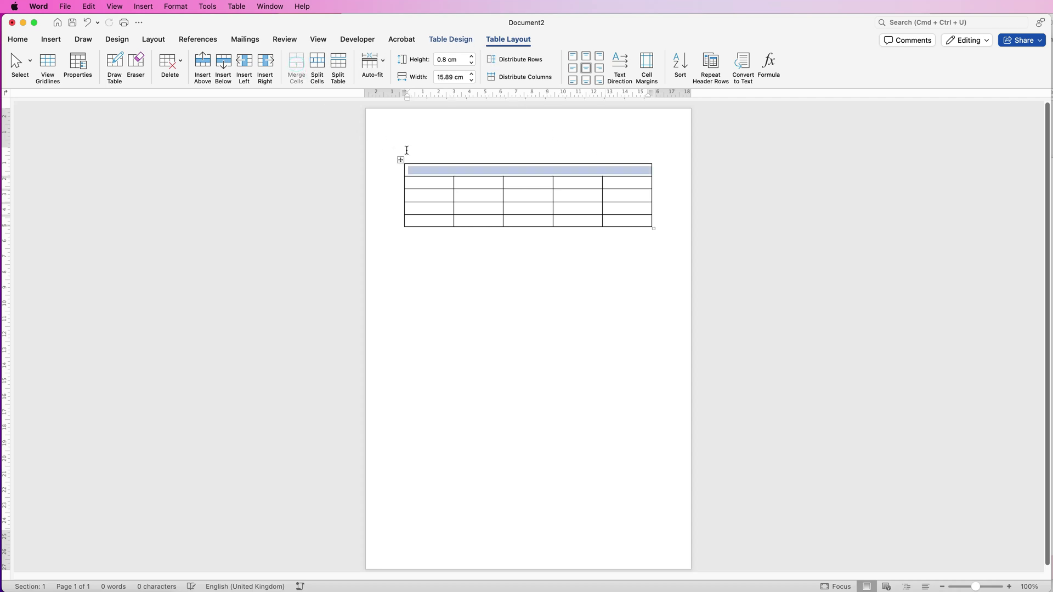
pyautogui.click(472, 171)
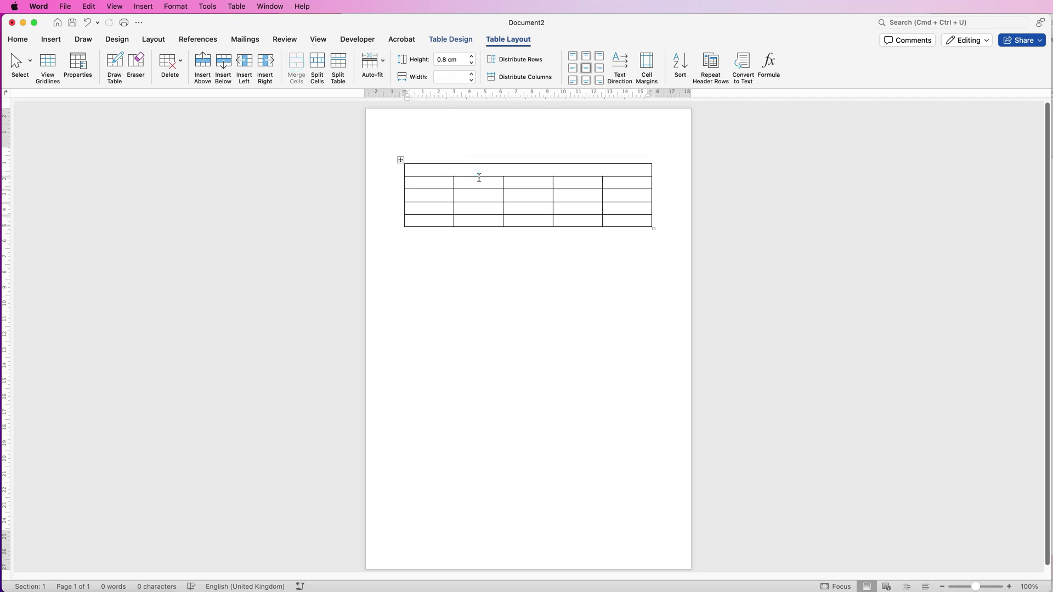
pyautogui.write('DAILY REFLECTION')
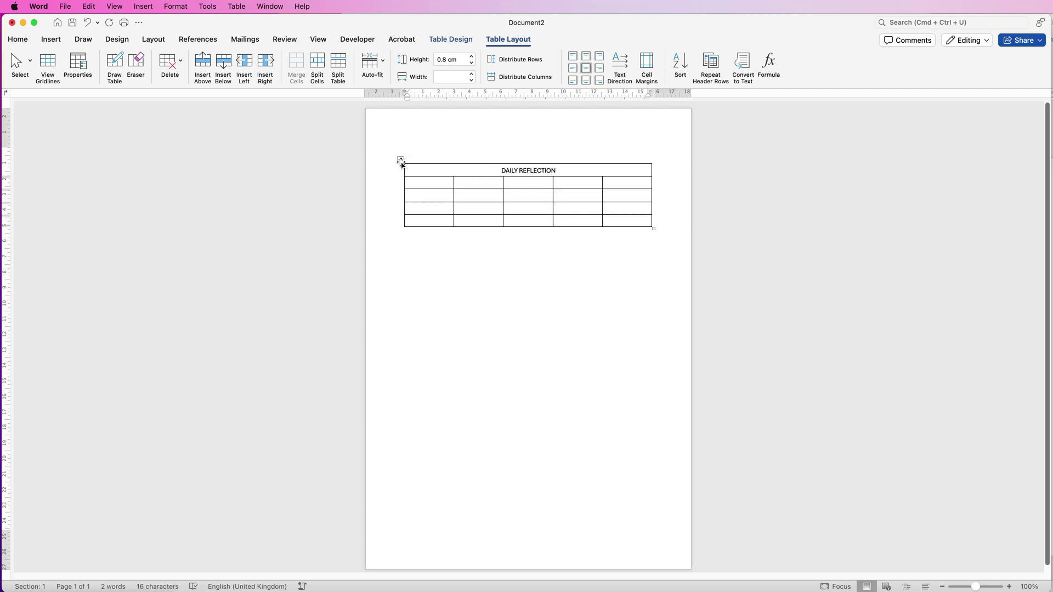
# Set the table font to Avenir Next Condensed and enlarge the heading to 20 pt
pyautogui.click(401, 160)
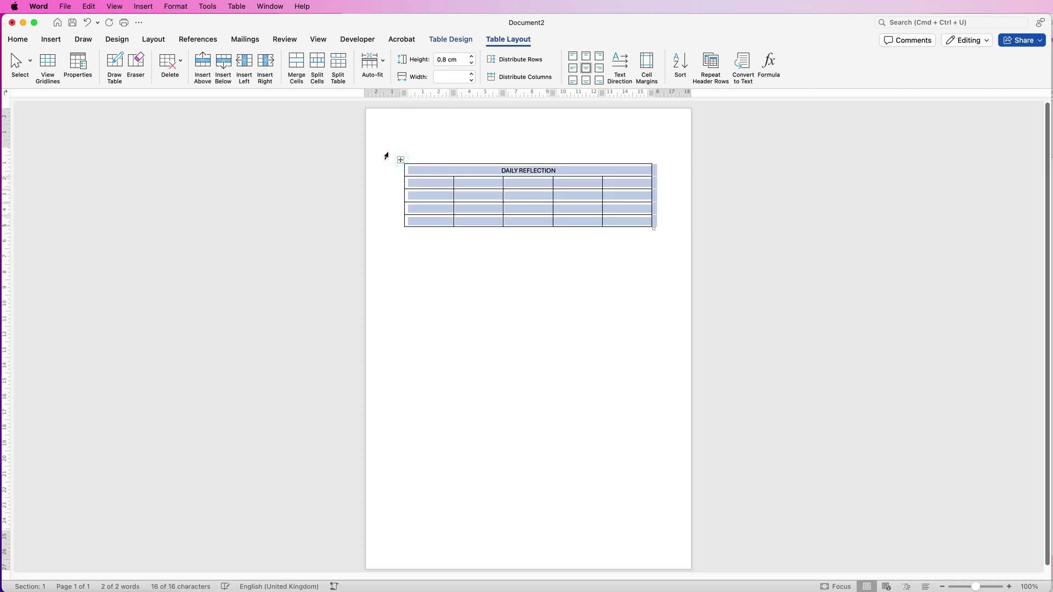
pyautogui.click(22, 40)
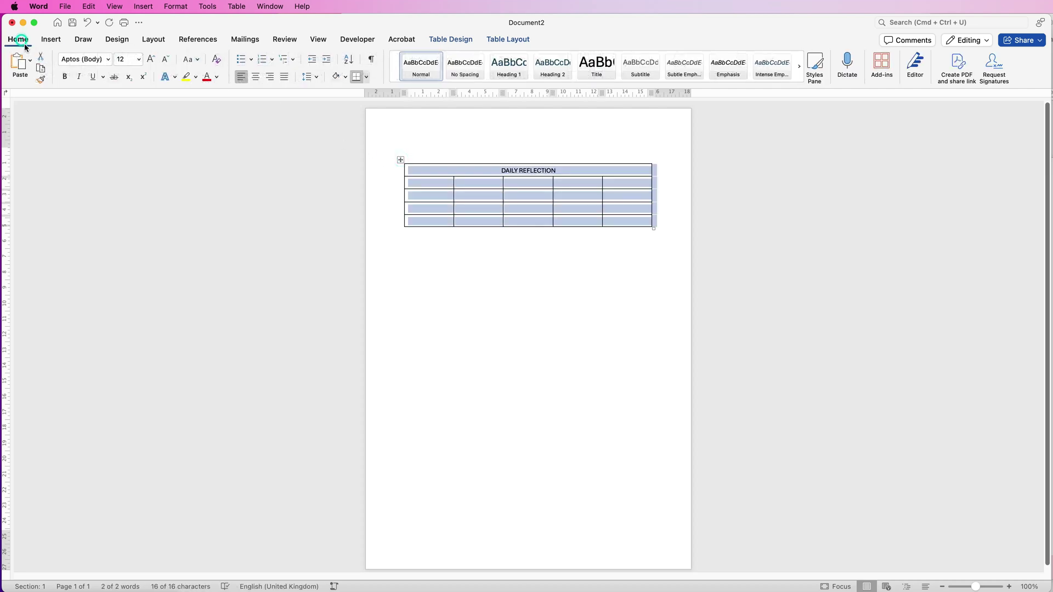
pyautogui.click(107, 60)
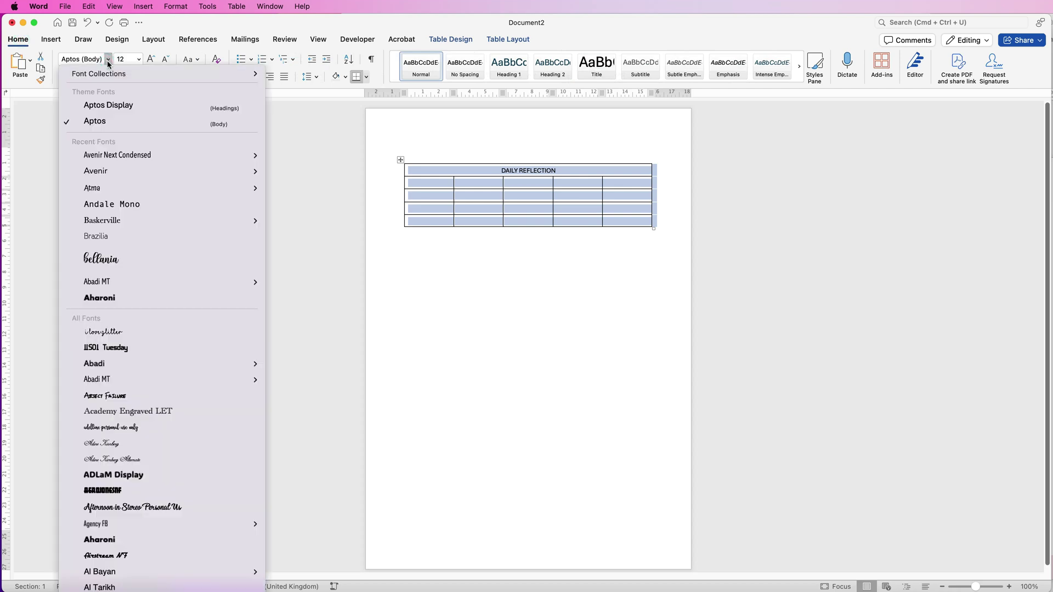
pyautogui.moveTo(119, 156)
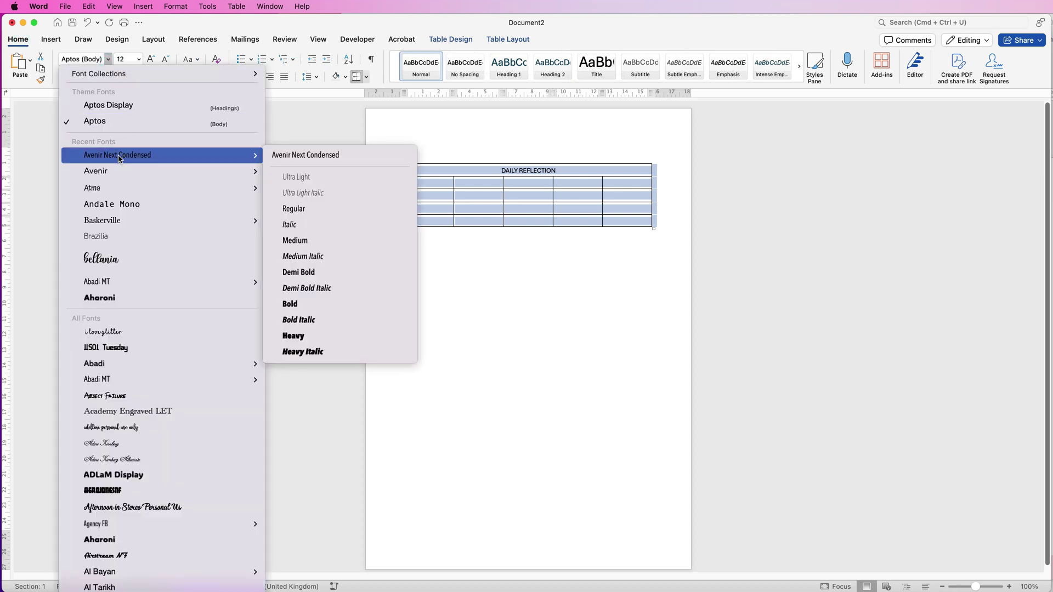
pyautogui.click(116, 156)
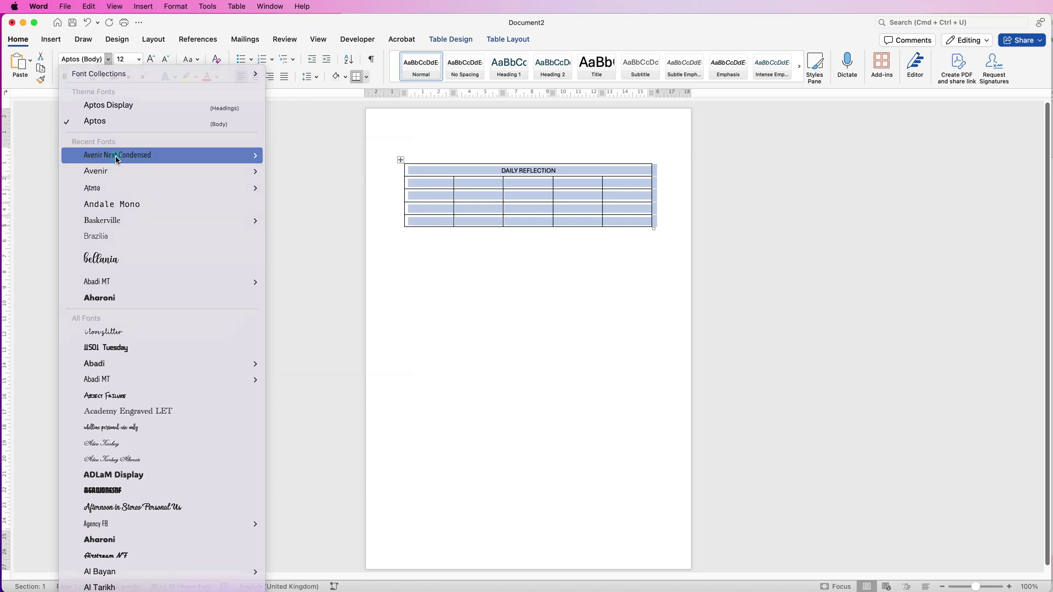
pyautogui.click(560, 170)
pyautogui.moveTo(544, 171); pyautogui.dragTo(506, 171)
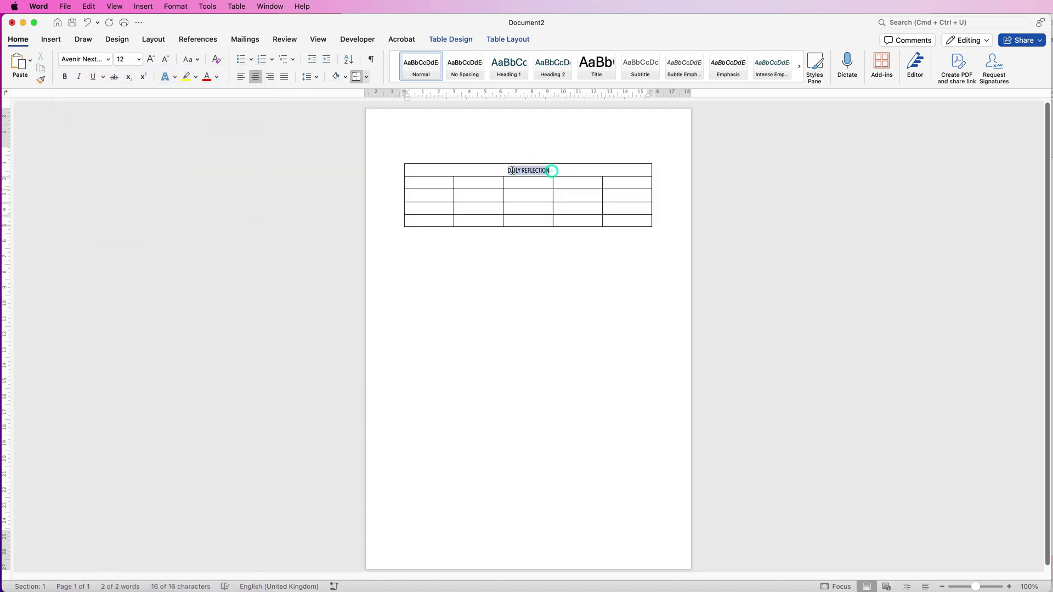
pyautogui.click(149, 60)
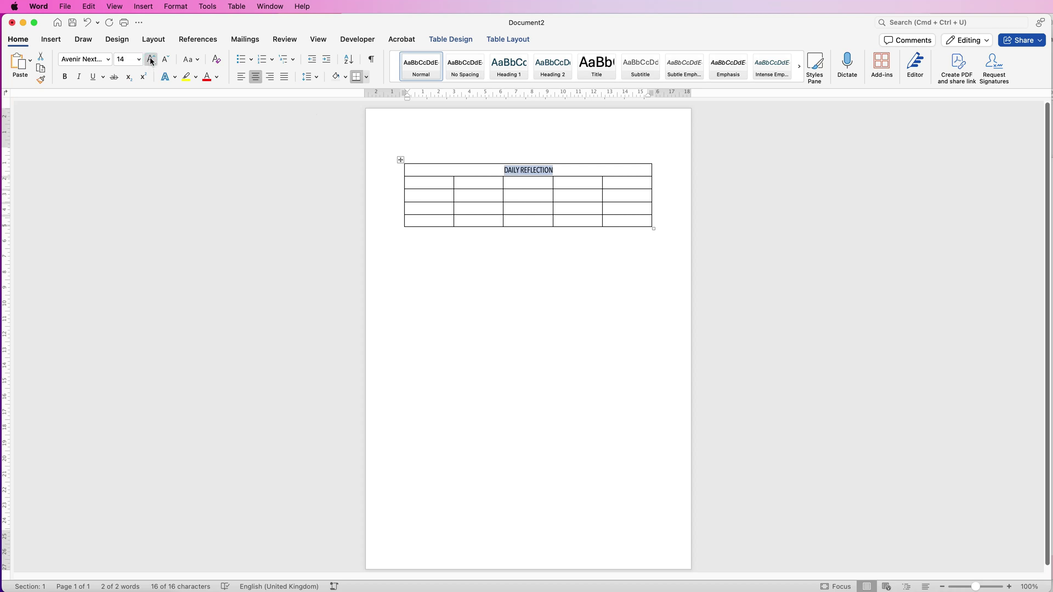
pyautogui.click(150, 59)
pyautogui.click(150, 59)
pyautogui.click(151, 58)
pyautogui.moveTo(430, 185); pyautogui.dragTo(617, 186)
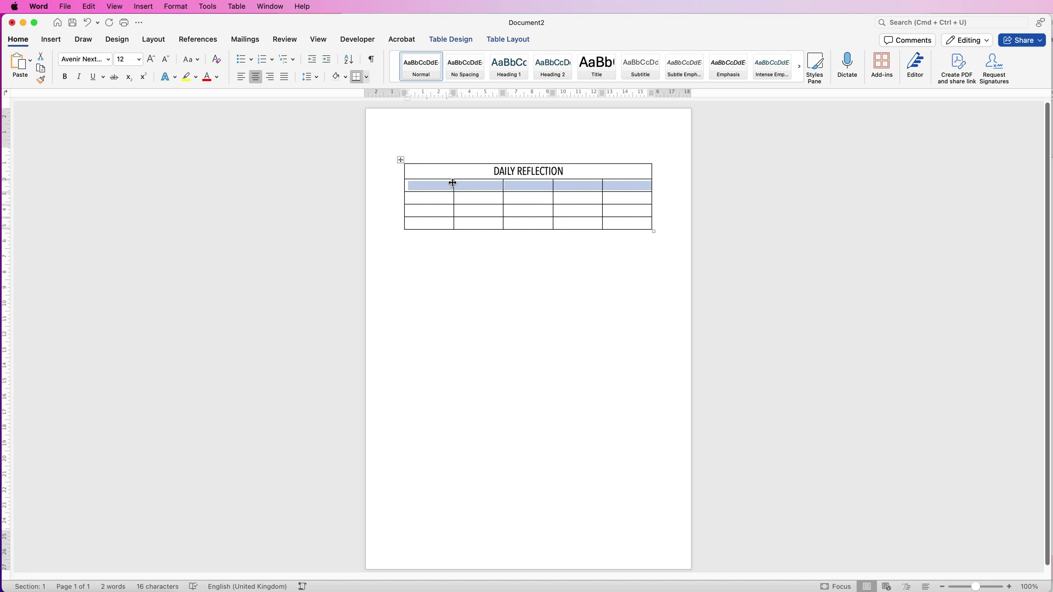
pyautogui.click(510, 39)
# Merge the second row and set the narrow second column to 1 cm wide
pyautogui.click(297, 64)
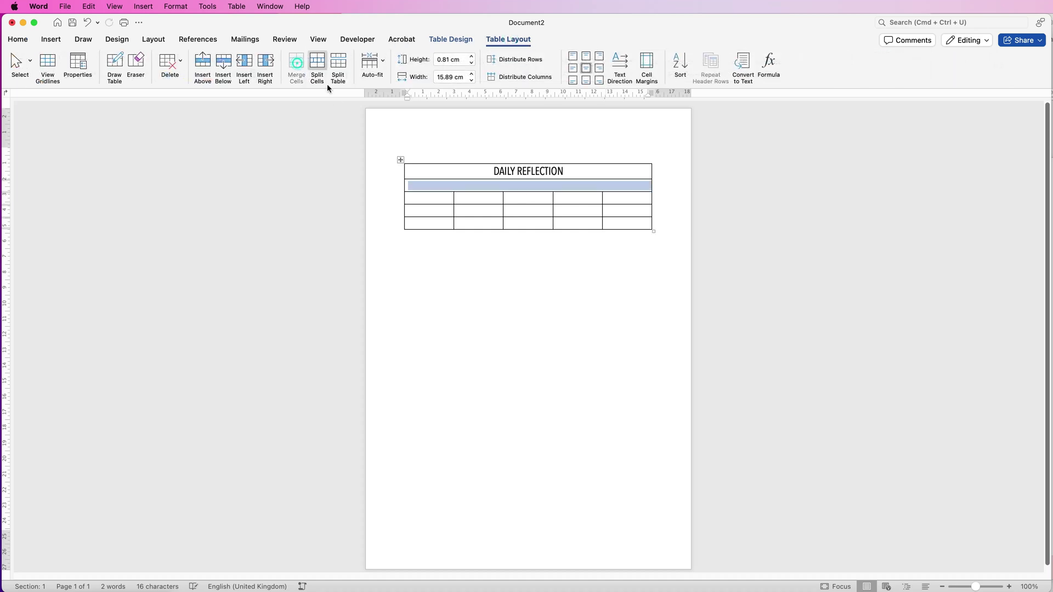
pyautogui.moveTo(454, 199); pyautogui.dragTo(486, 223)
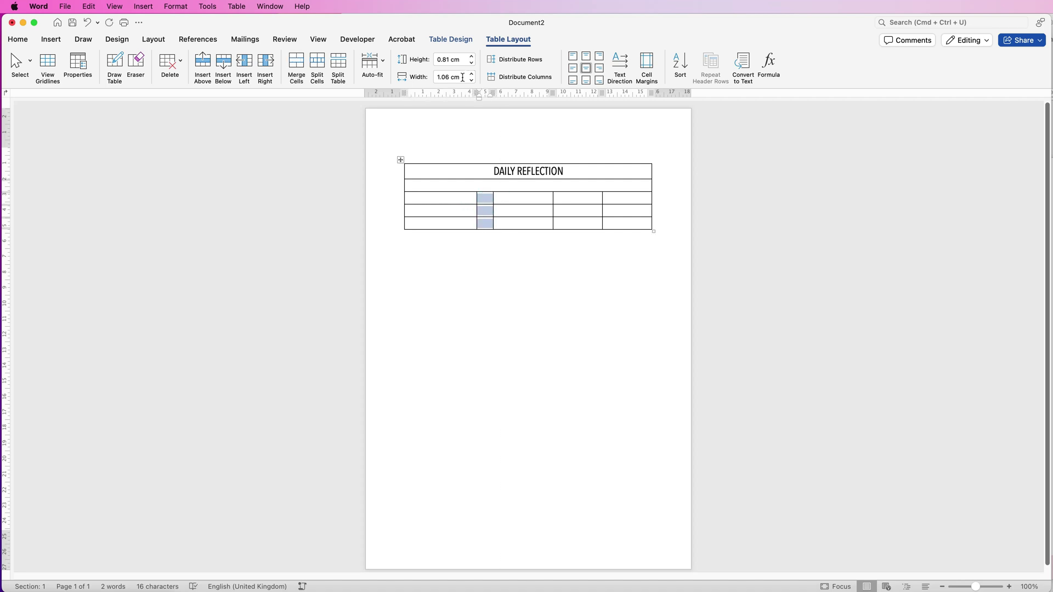
pyautogui.click(439, 77)
pyautogui.write('1')
pyautogui.press('Return')
# Set the first and third columns to 4.6 cm and the fourth to 1 cm
pyautogui.moveTo(455, 223); pyautogui.dragTo(455, 199)
pyautogui.click(460, 77)
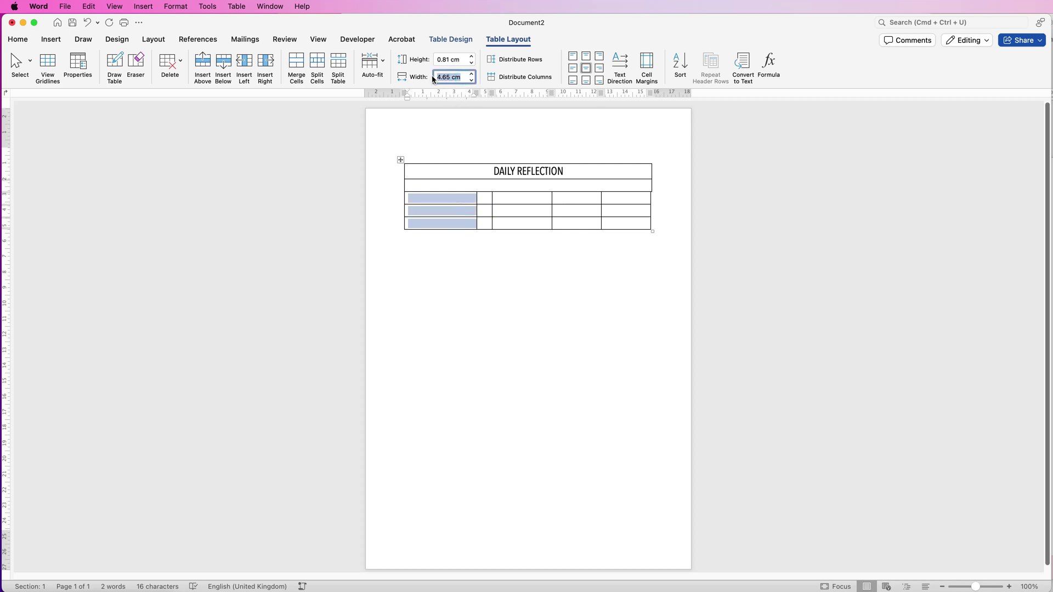
pyautogui.write('4.6')
pyautogui.press('Return')
pyautogui.moveTo(536, 215); pyautogui.dragTo(533, 200)
pyautogui.click(460, 77)
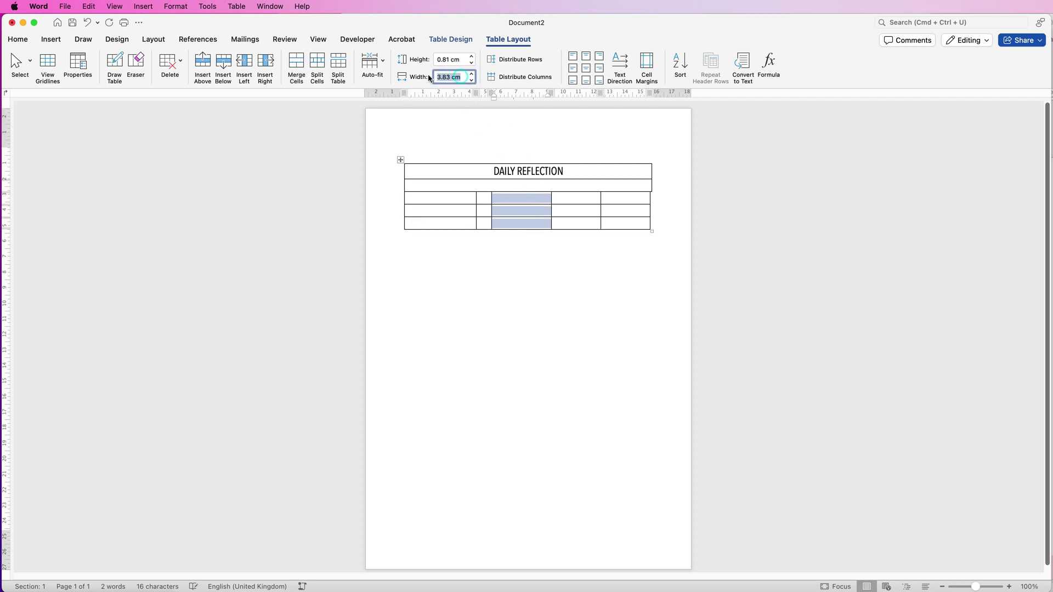
pyautogui.write('4.6')
pyautogui.press('Return')
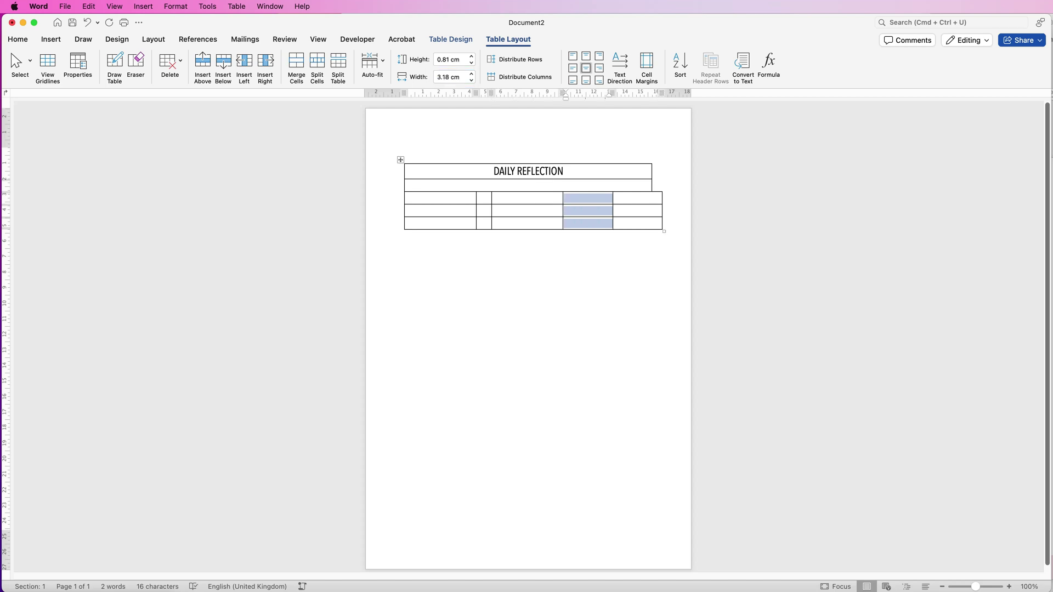
pyautogui.click(450, 77)
pyautogui.write('1')
pyautogui.press('Return')
# Set the last column to 1.1 cm and merge the narrow second column's cells
pyautogui.moveTo(604, 224); pyautogui.dragTo(605, 201)
pyautogui.click(460, 77)
pyautogui.write('1.1')
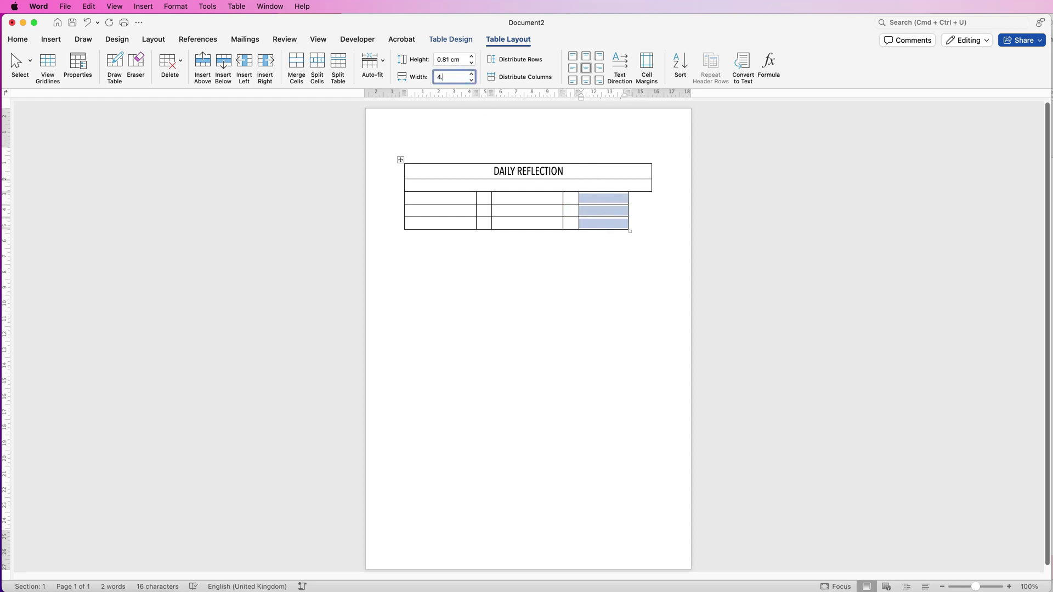
pyautogui.press('Return')
pyautogui.moveTo(484, 224); pyautogui.dragTo(483, 198)
pyautogui.click(297, 65)
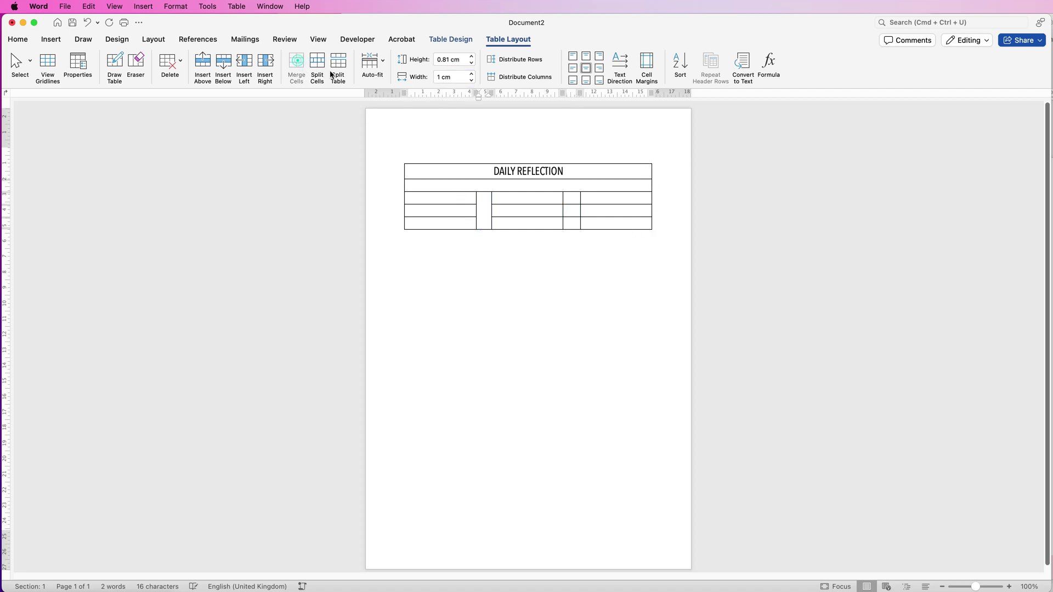
pyautogui.moveTo(572, 199); pyautogui.dragTo(571, 222)
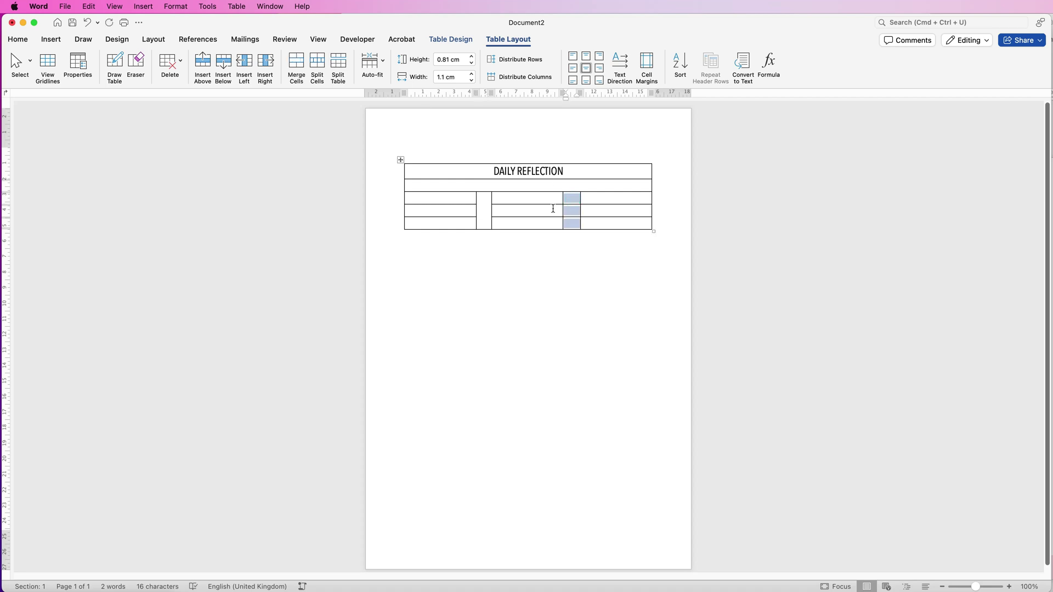
# Merge the fourth column's cells and add five empty rows below the table
pyautogui.click(299, 67)
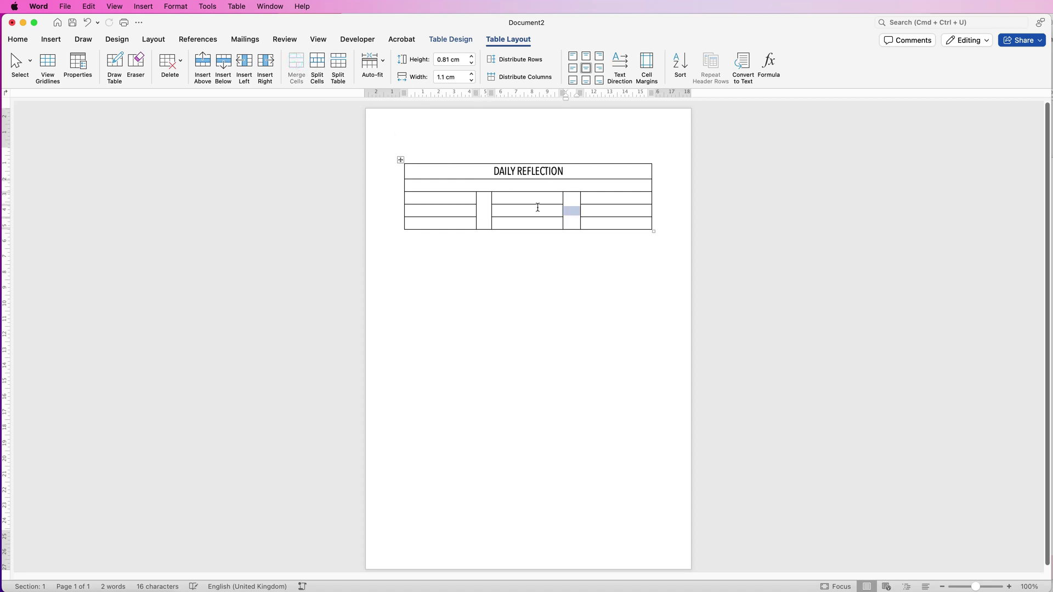
pyautogui.click(542, 225)
pyautogui.click(224, 66)
pyautogui.click(225, 66)
pyautogui.click(225, 67)
pyautogui.click(226, 67)
pyautogui.click(226, 67)
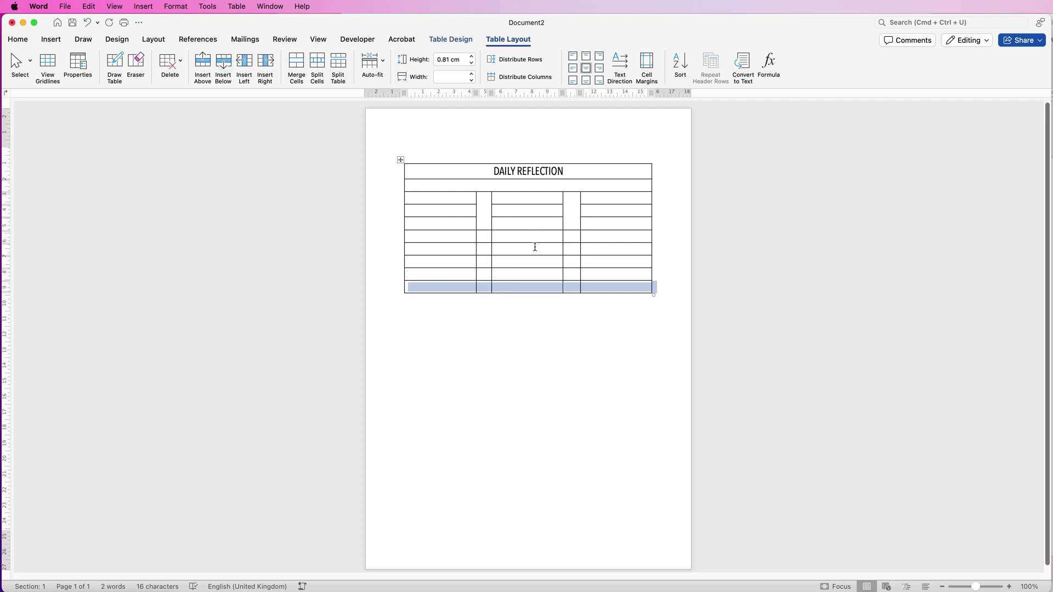
# Merge the new cells in both narrow spacer columns into unbroken gaps
pyautogui.moveTo(484, 211); pyautogui.dragTo(486, 246)
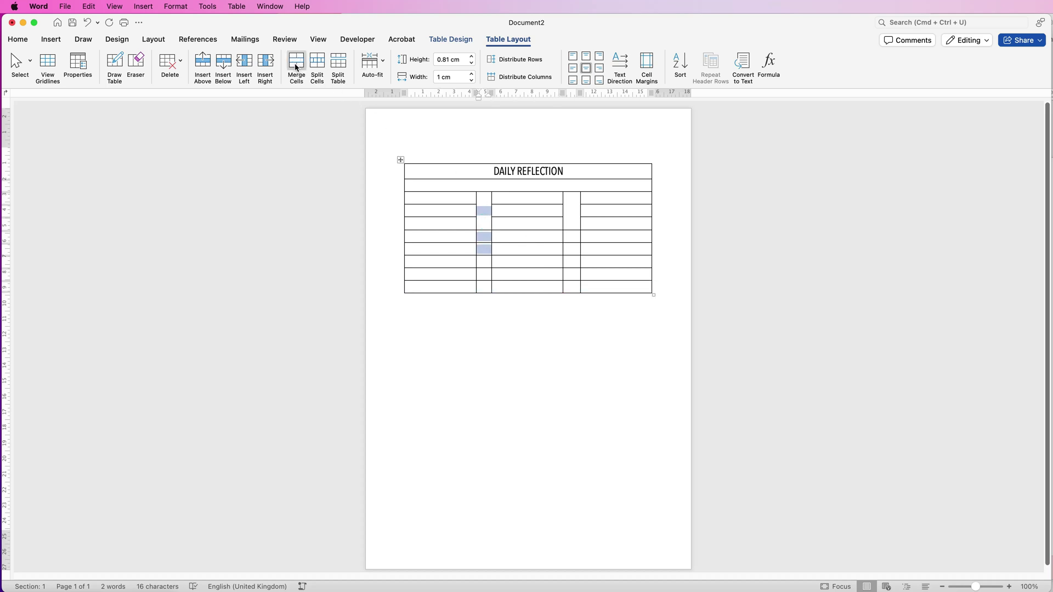
pyautogui.click(305, 70)
pyautogui.moveTo(573, 249); pyautogui.dragTo(572, 232)
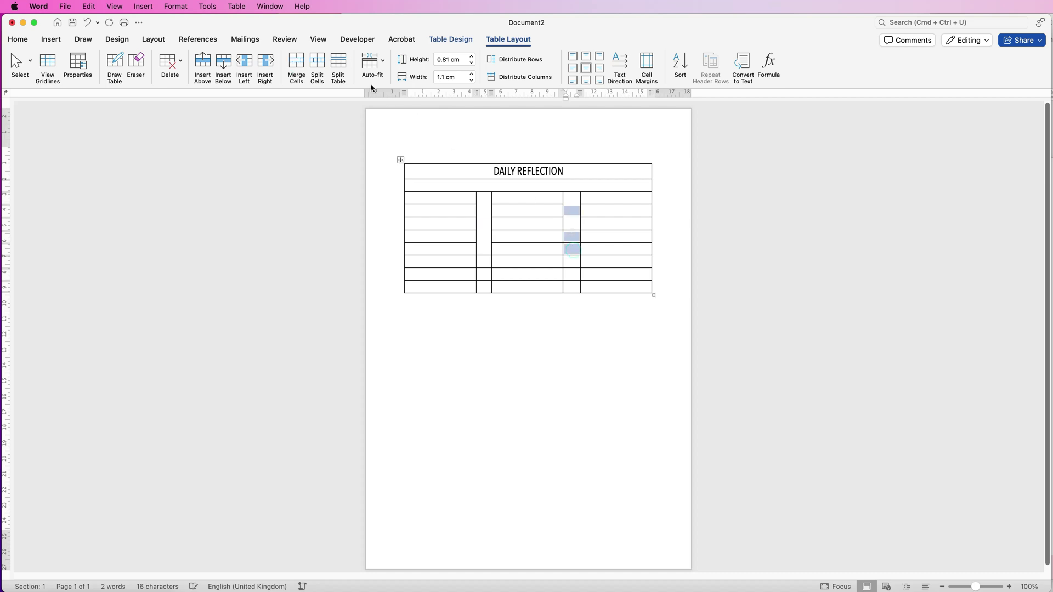
pyautogui.click(296, 66)
pyautogui.click(438, 198)
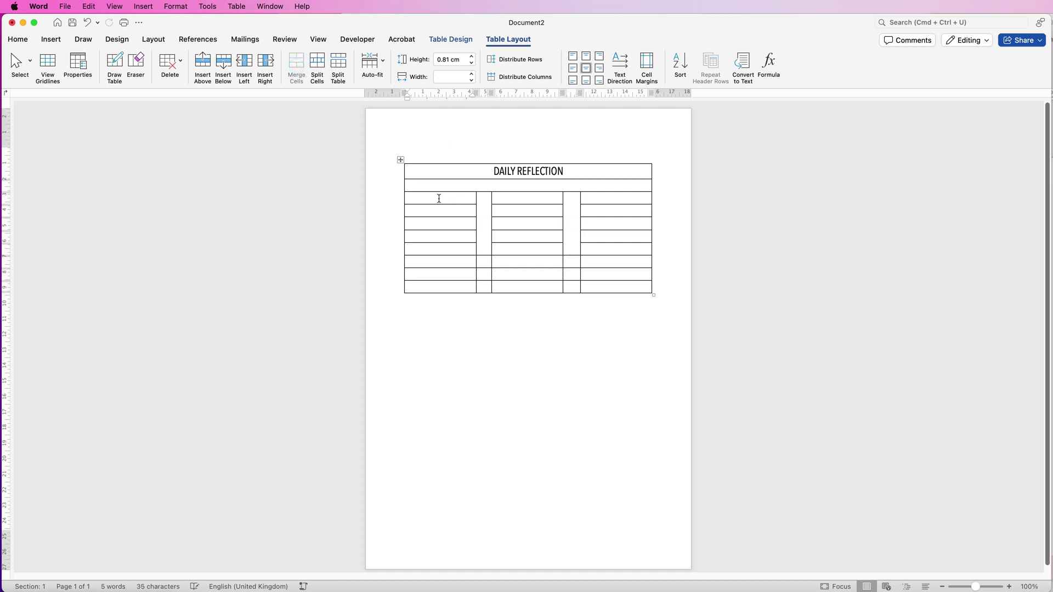
# Type the headings Thoughts & Feelings, Events and Lessons Learned in the three wide columns
pyautogui.click(440, 197)
pyautogui.write('Thoughts & Feelings')
pyautogui.click(510, 199)
pyautogui.write('Events')
pyautogui.click(631, 199)
pyautogui.write('Lessons Learned')
pyautogui.click(525, 263)
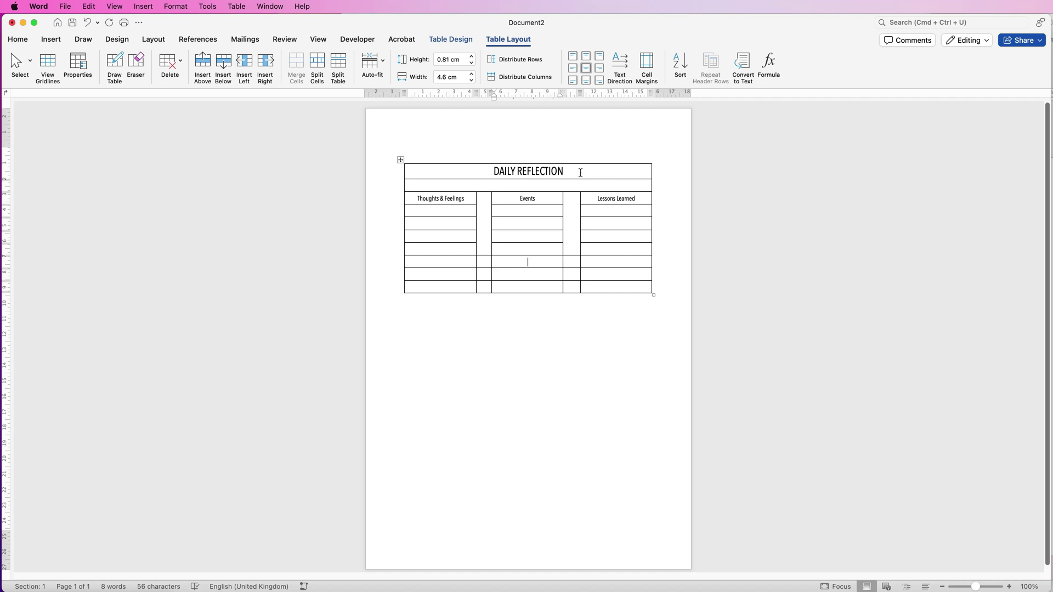
pyautogui.click(400, 160)
pyautogui.click(465, 41)
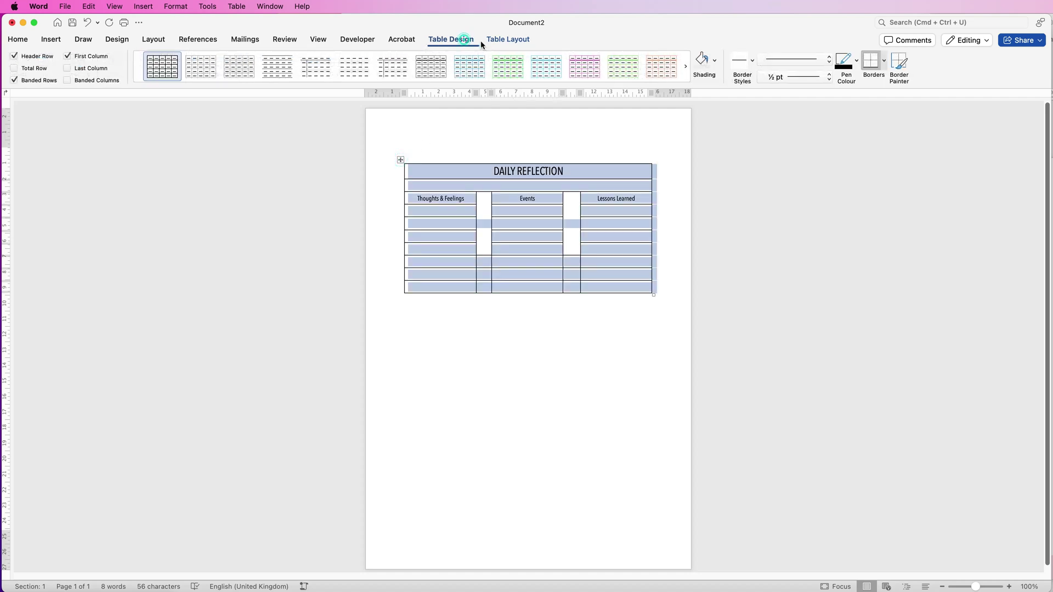
# Turn on View Gridlines and apply No Border to the whole table
pyautogui.click(885, 65)
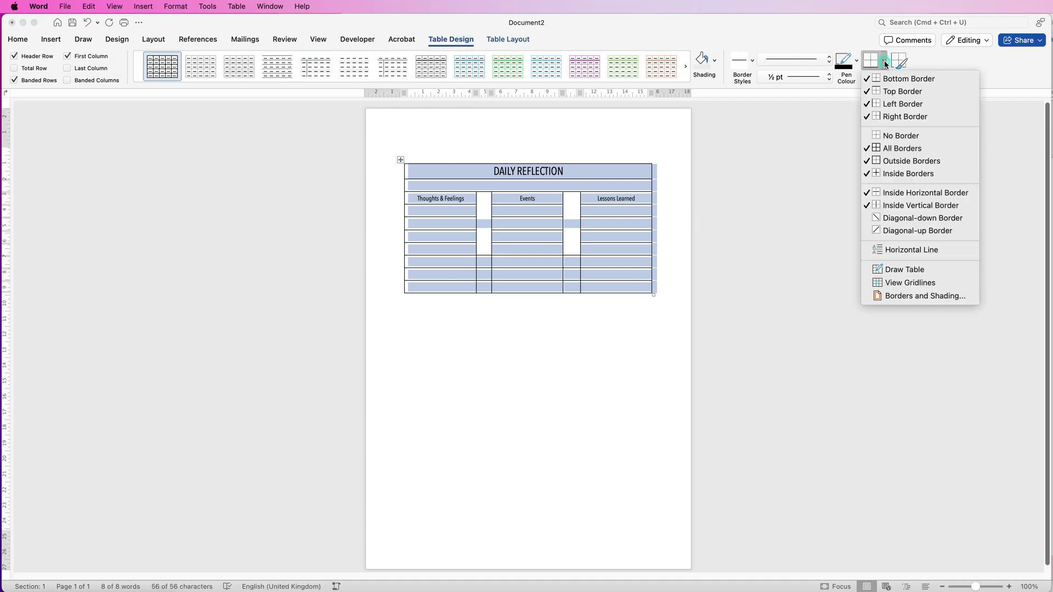
pyautogui.click(893, 284)
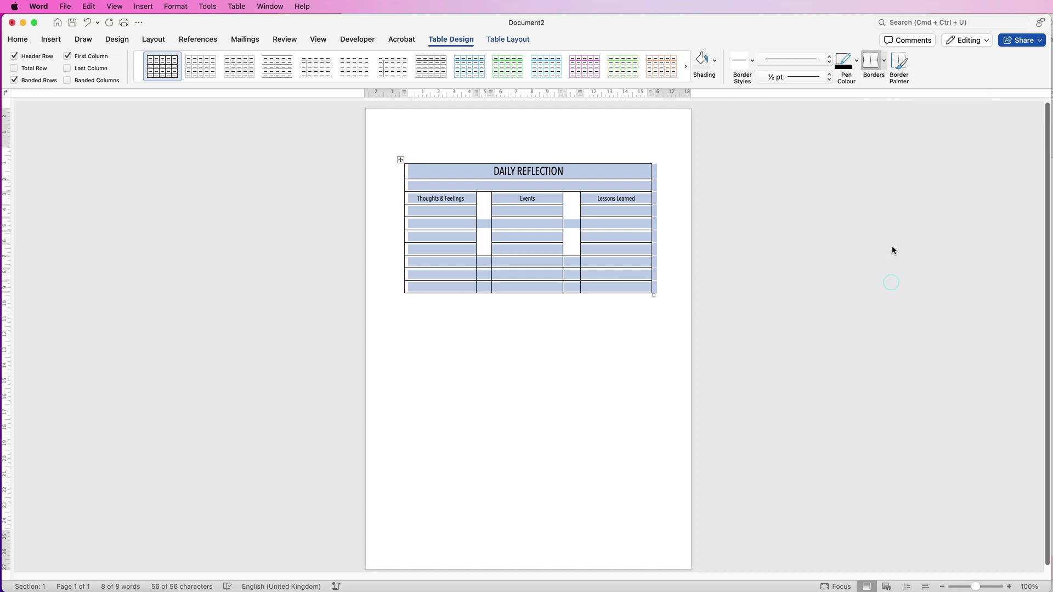
pyautogui.click(885, 64)
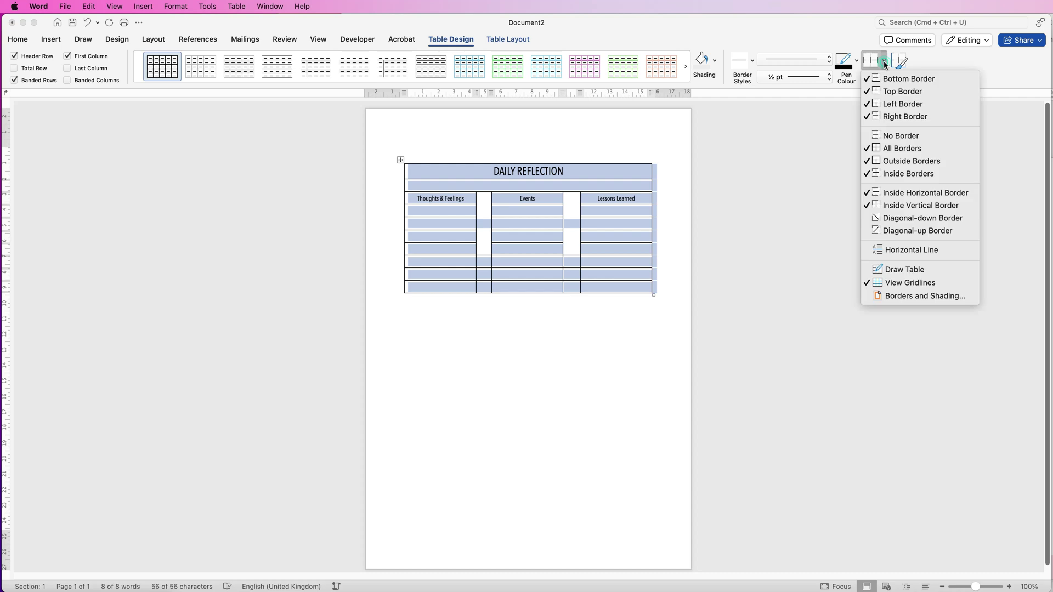
pyautogui.click(889, 136)
pyautogui.click(543, 335)
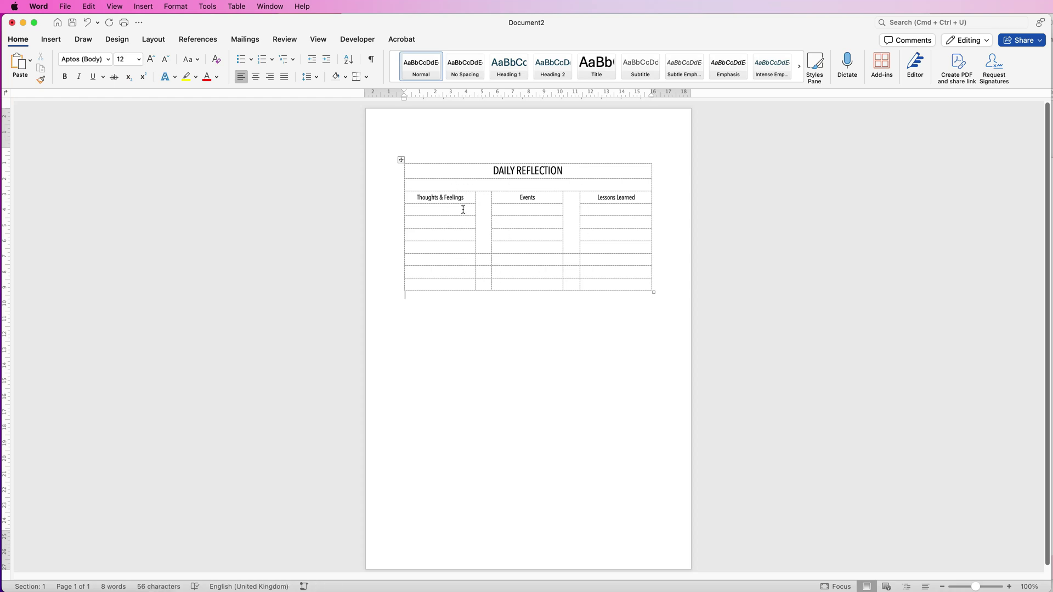
# Add top, bottom and inside horizontal borders to the four cells under Thoughts & Feelings
pyautogui.moveTo(457, 210); pyautogui.dragTo(457, 247)
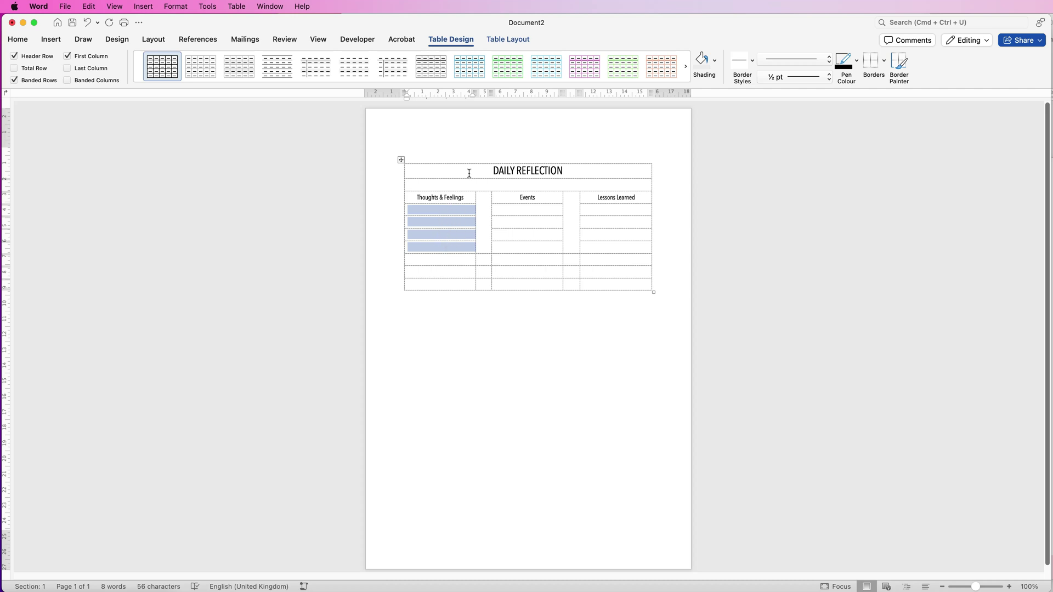
pyautogui.click(885, 65)
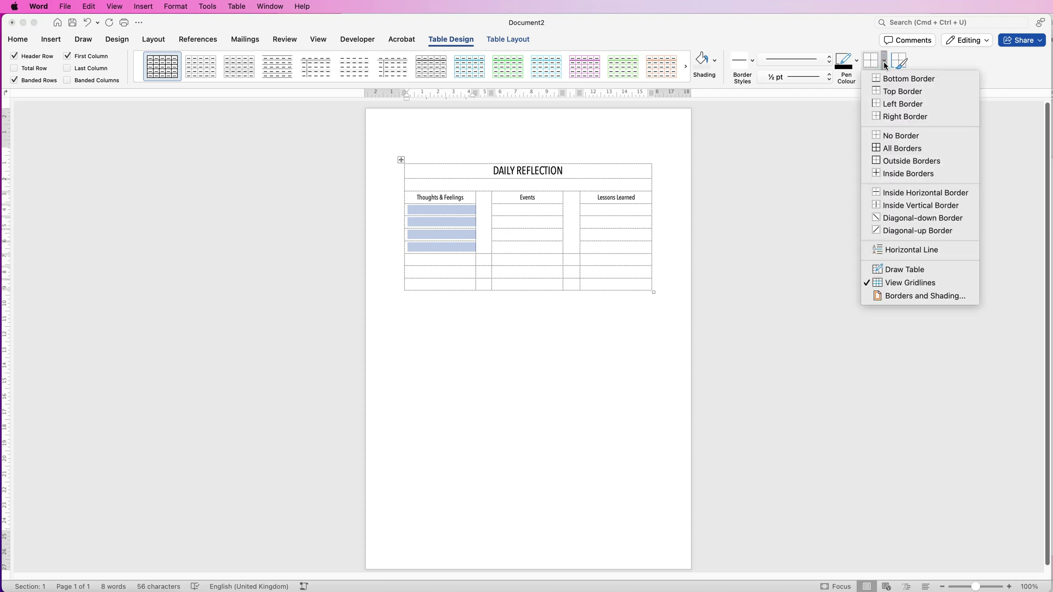
pyautogui.click(889, 92)
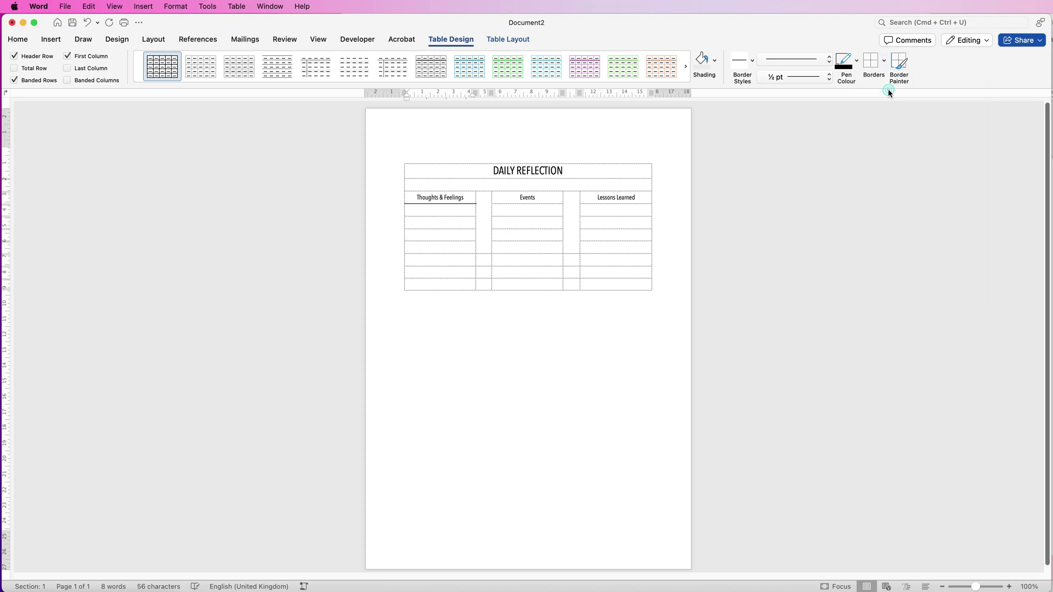
pyautogui.click(885, 64)
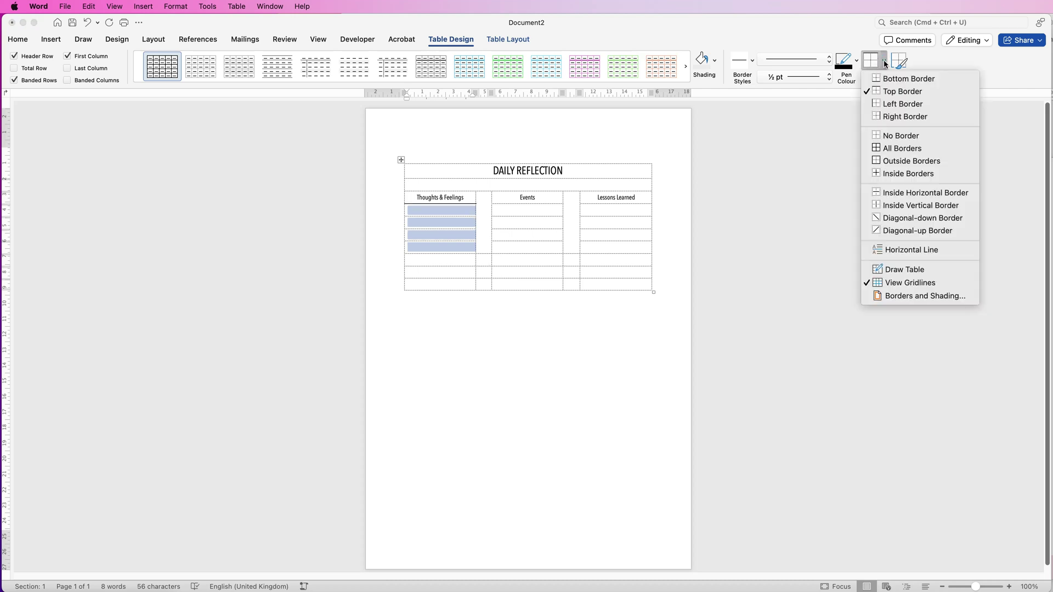
pyautogui.click(890, 81)
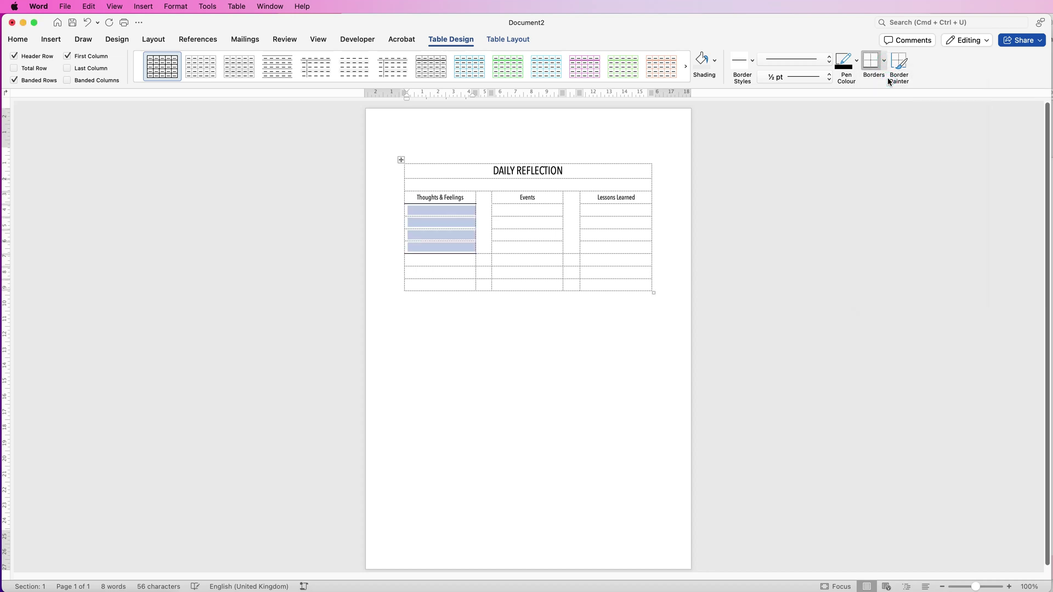
pyautogui.click(885, 66)
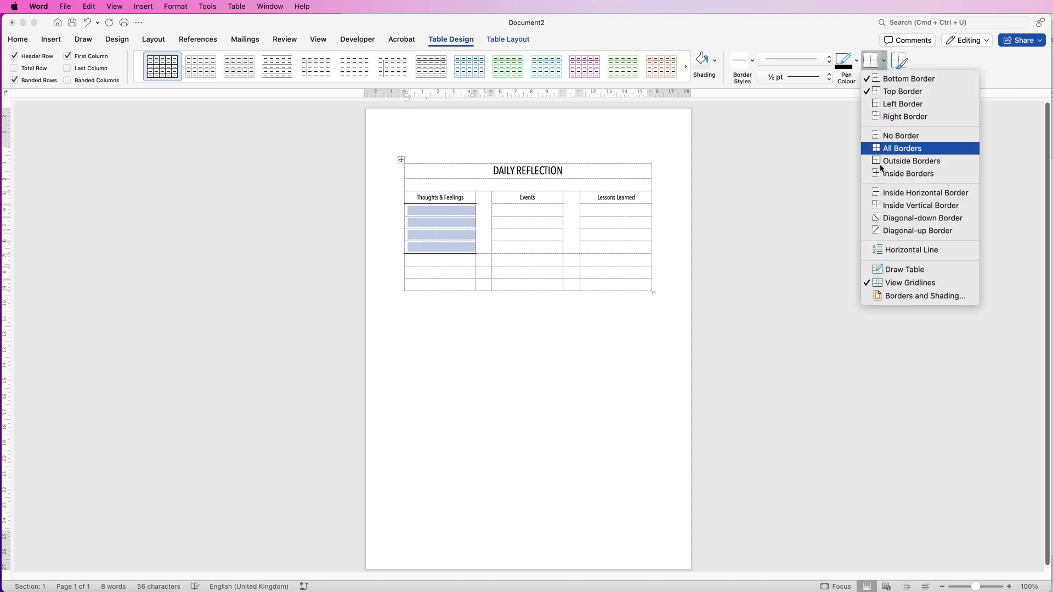
pyautogui.click(890, 194)
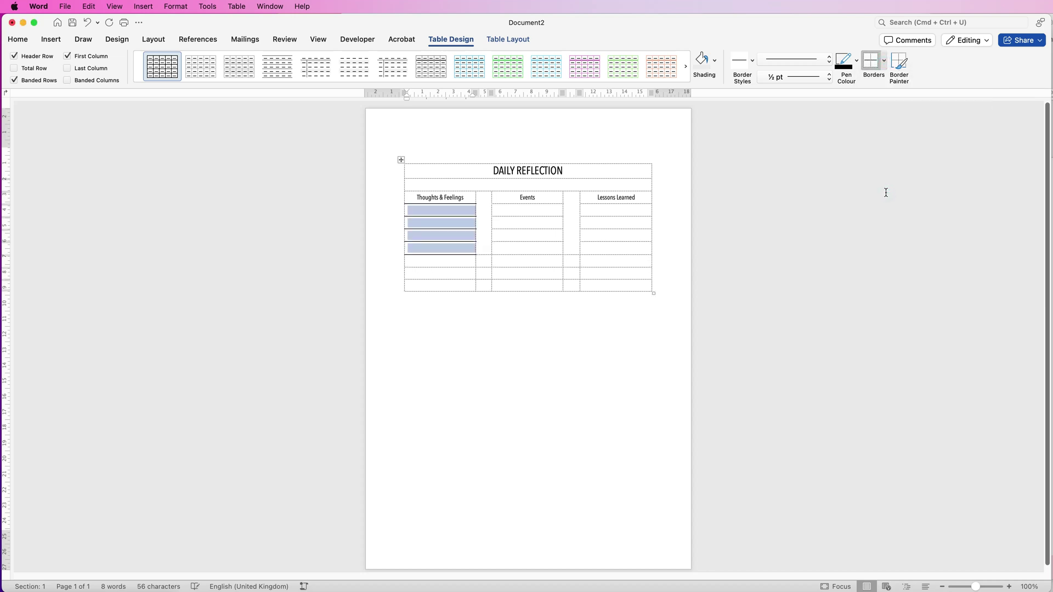
# Rule inside horizontal lines on the four cells under Events and Lessons Learned, and re-show gridlines
pyautogui.moveTo(551, 209); pyautogui.dragTo(552, 244)
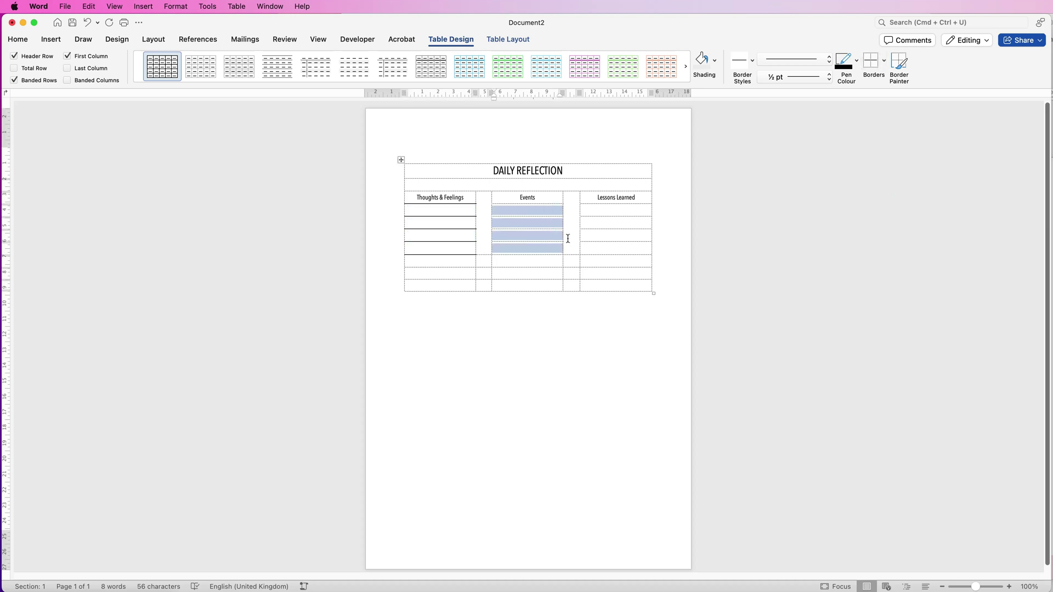
pyautogui.click(885, 61)
pyautogui.click(889, 192)
pyautogui.moveTo(614, 209); pyautogui.dragTo(614, 248)
pyautogui.click(884, 62)
pyautogui.click(890, 193)
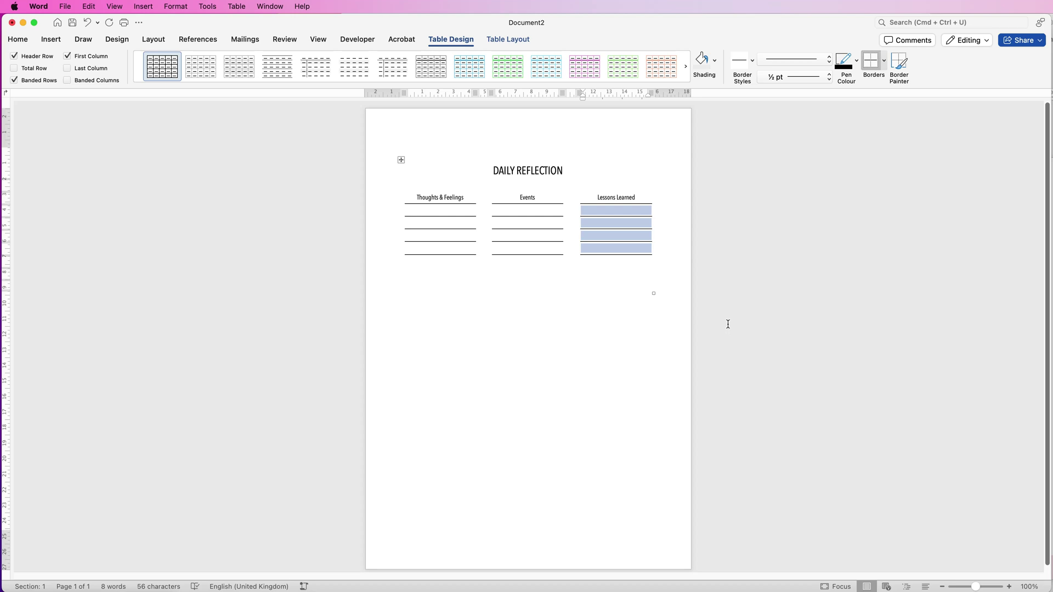
pyautogui.click(885, 62)
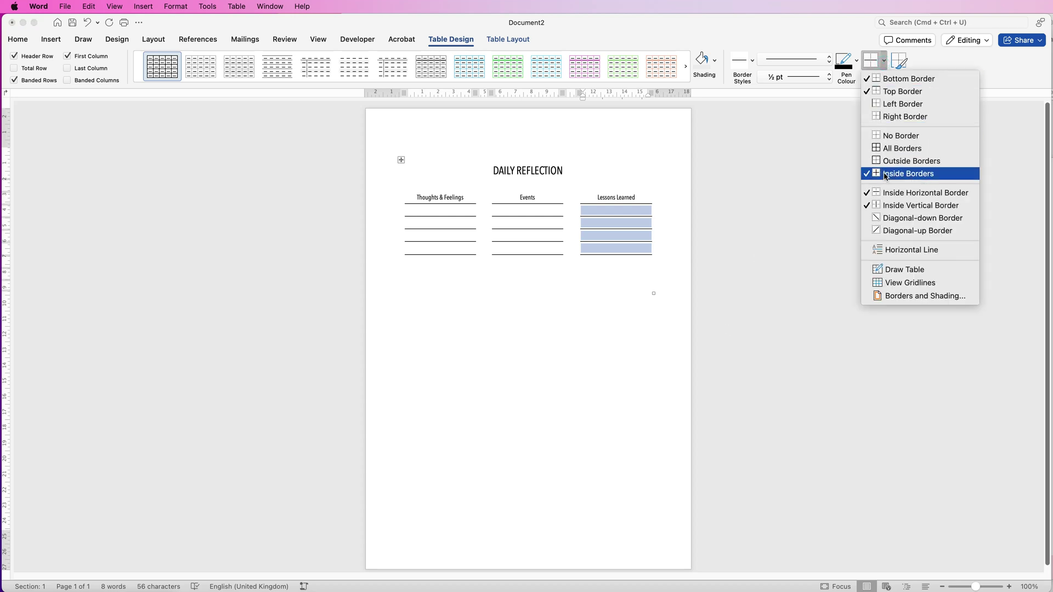
pyautogui.click(891, 283)
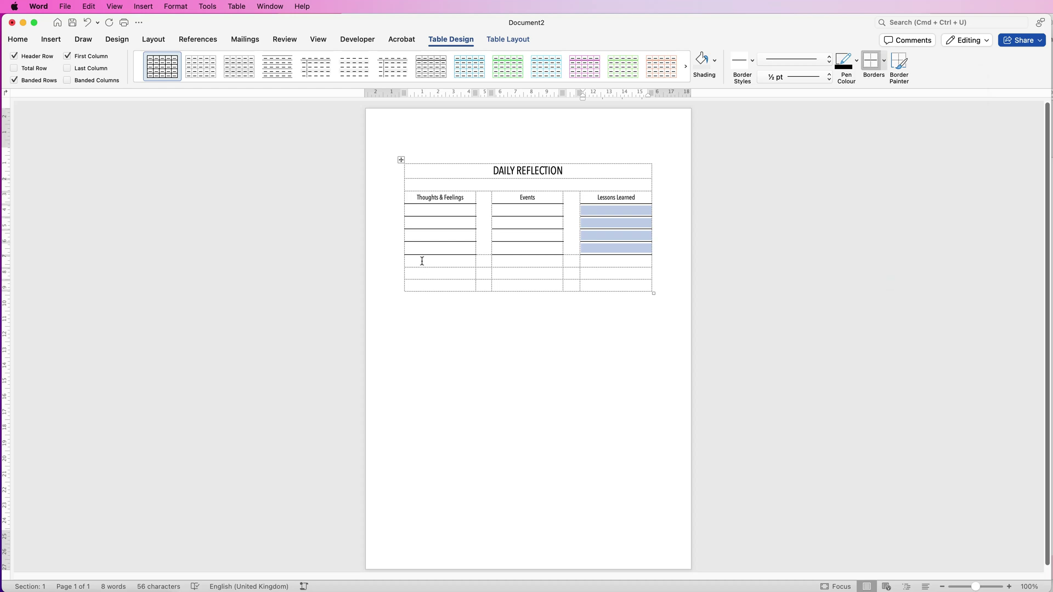
# Merge a full-width row, paste '3 Things I am grateful for today' left-aligned, and add a row
pyautogui.moveTo(426, 261); pyautogui.dragTo(617, 260)
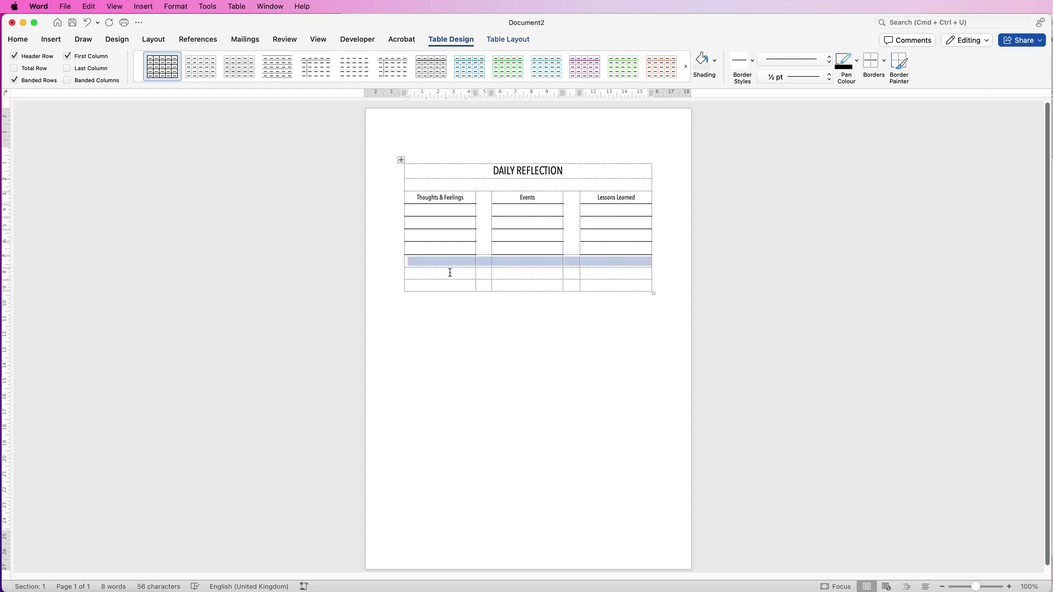
pyautogui.moveTo(447, 271); pyautogui.dragTo(599, 272)
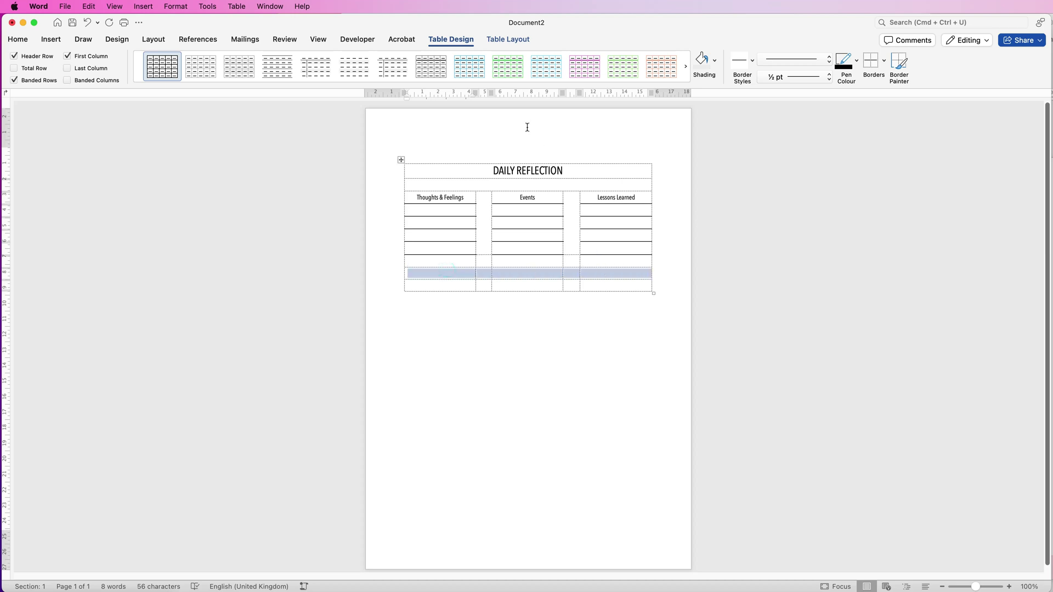
pyautogui.click(515, 41)
pyautogui.click(296, 64)
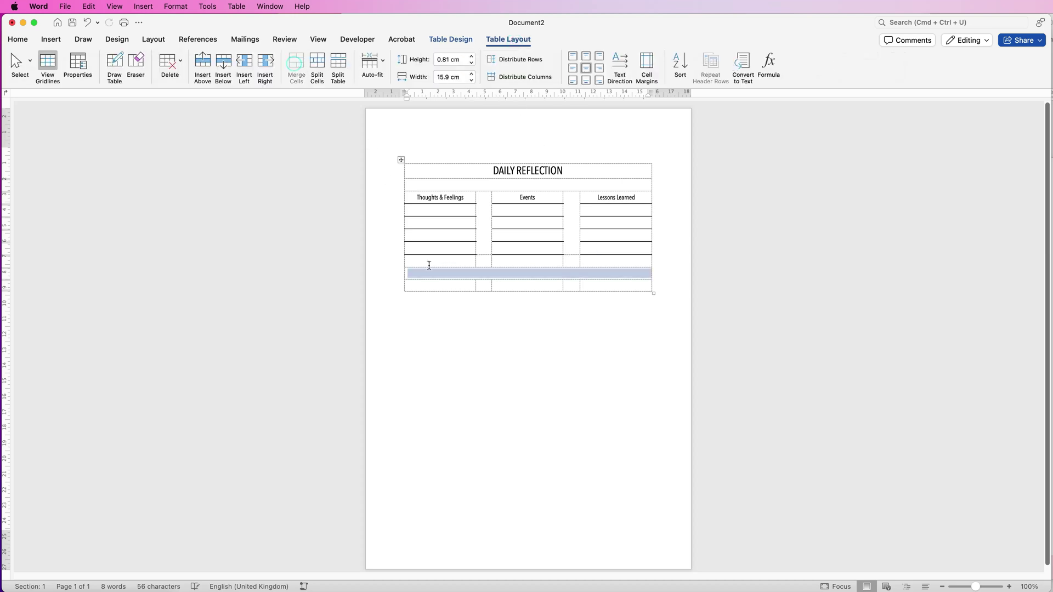
pyautogui.click(427, 274)
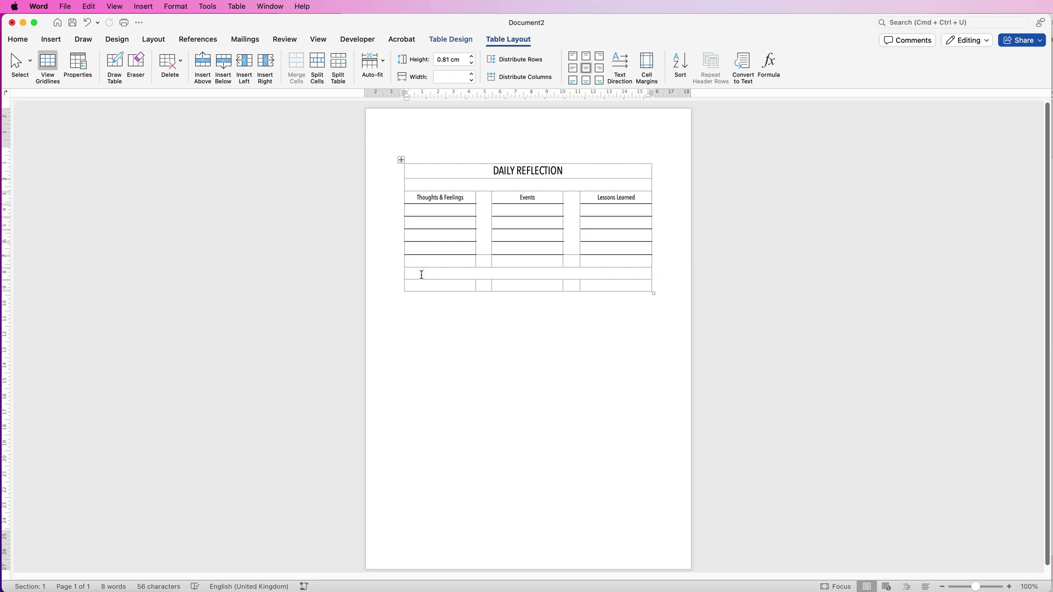
pyautogui.write('3 Things I am grateful for today')
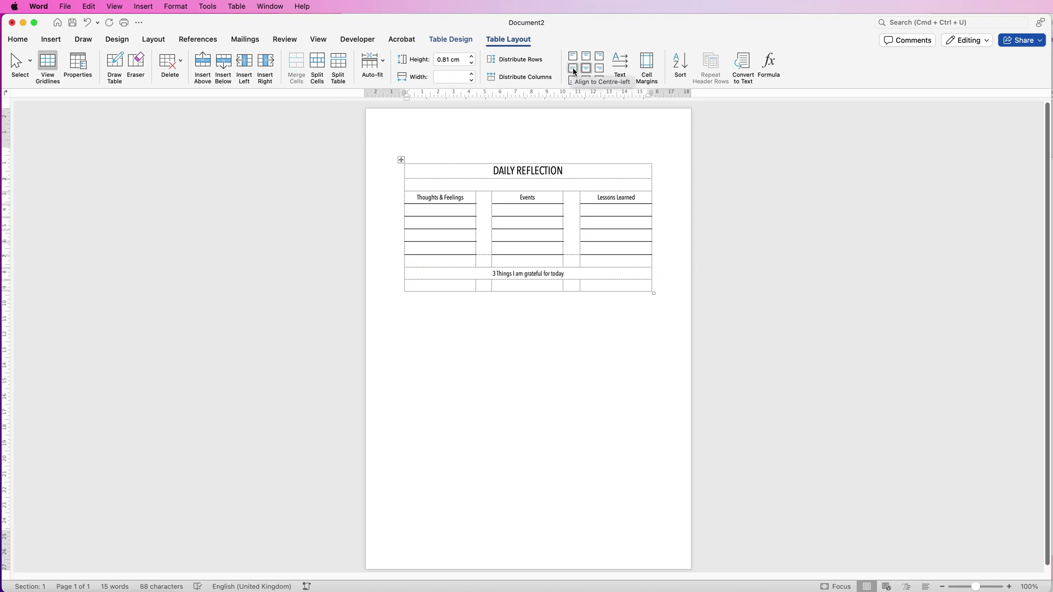
pyautogui.click(573, 69)
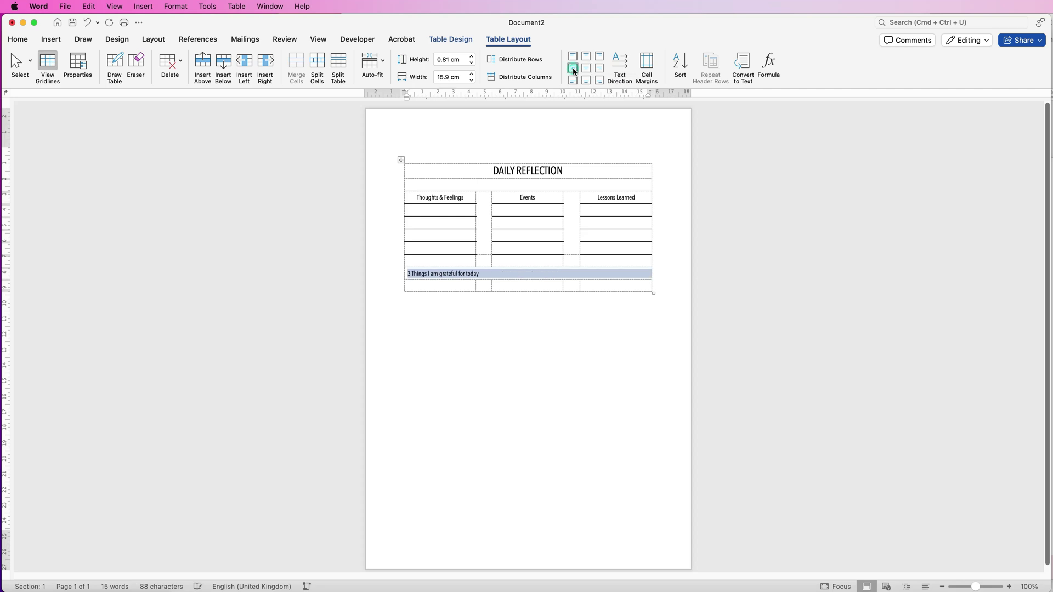
pyautogui.click(456, 285)
pyautogui.click(226, 64)
# Add six new rows below the table's last row
pyautogui.click(225, 64)
pyautogui.click(226, 64)
pyautogui.click(226, 64)
pyautogui.click(226, 65)
pyautogui.click(226, 66)
pyautogui.click(226, 66)
pyautogui.click(226, 66)
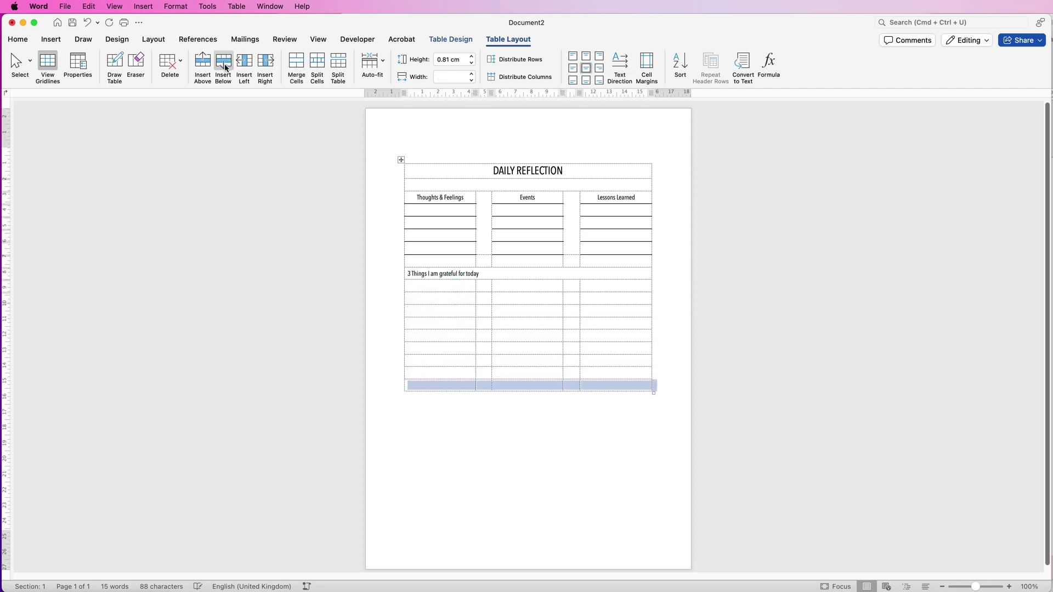
pyautogui.click(226, 67)
# Merge the four empty rows under the gratitude heading into full-width cells
pyautogui.moveTo(456, 285); pyautogui.dragTo(594, 285)
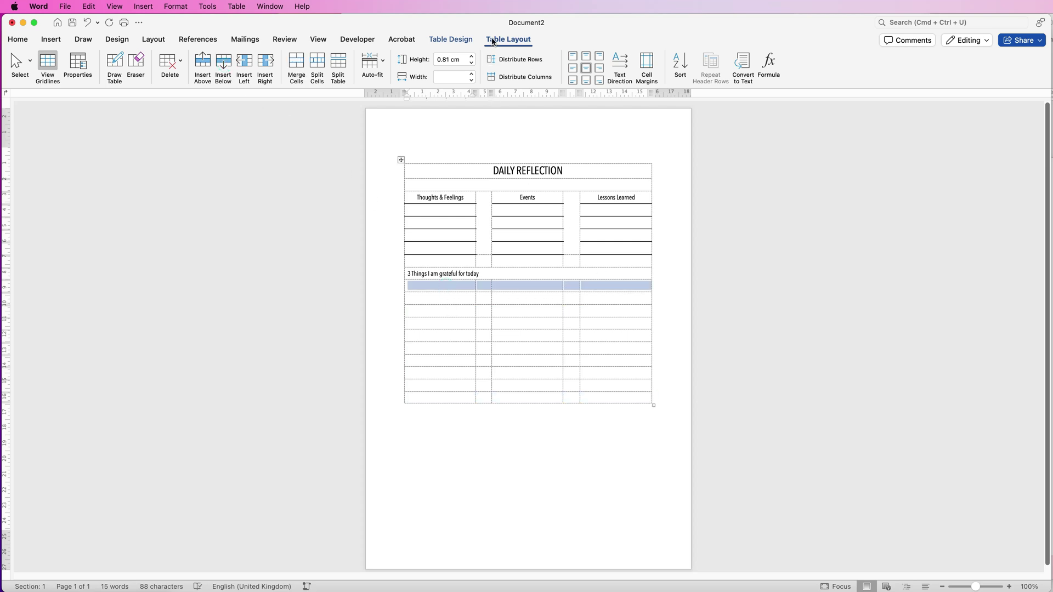
pyautogui.click(296, 65)
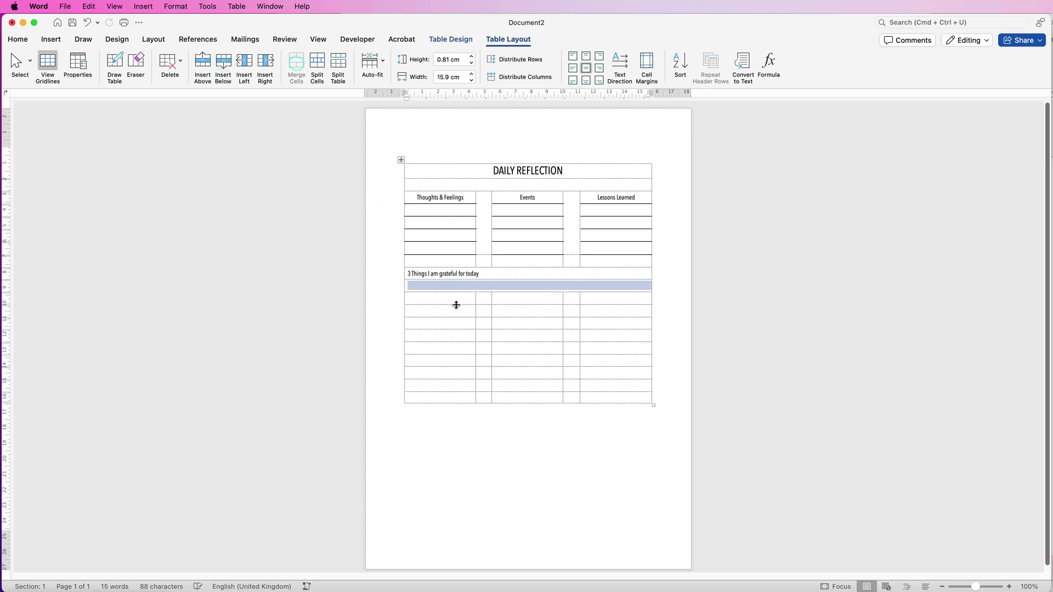
pyautogui.moveTo(456, 299); pyautogui.dragTo(631, 298)
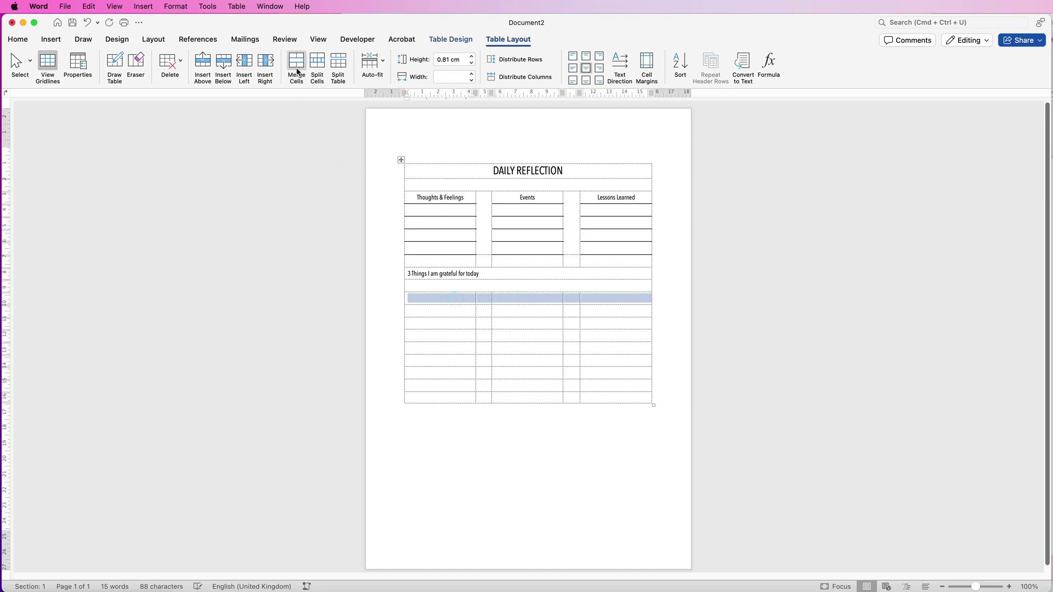
pyautogui.click(296, 66)
pyautogui.moveTo(442, 310); pyautogui.dragTo(604, 309)
pyautogui.click(297, 67)
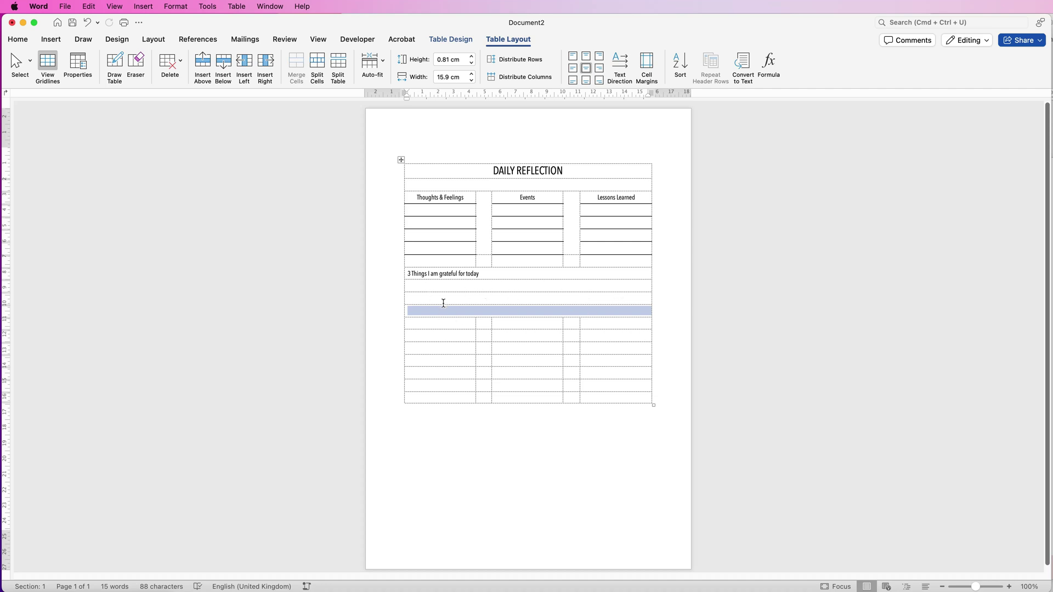
pyautogui.moveTo(417, 323); pyautogui.dragTo(591, 322)
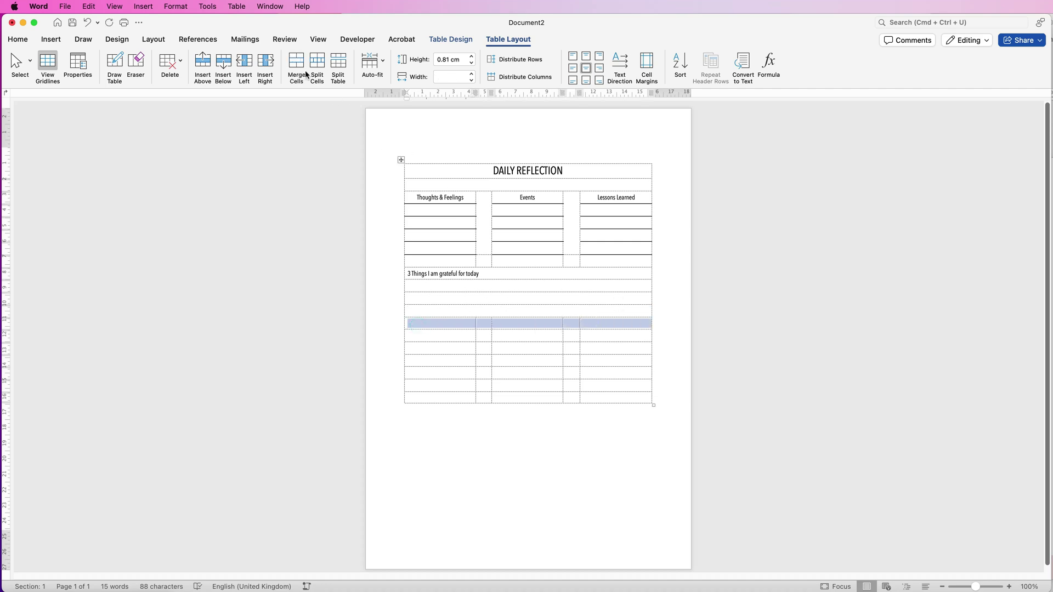
pyautogui.click(297, 69)
# Number the rows 1., 2. and 3. and align them centre-left
pyautogui.click(413, 297)
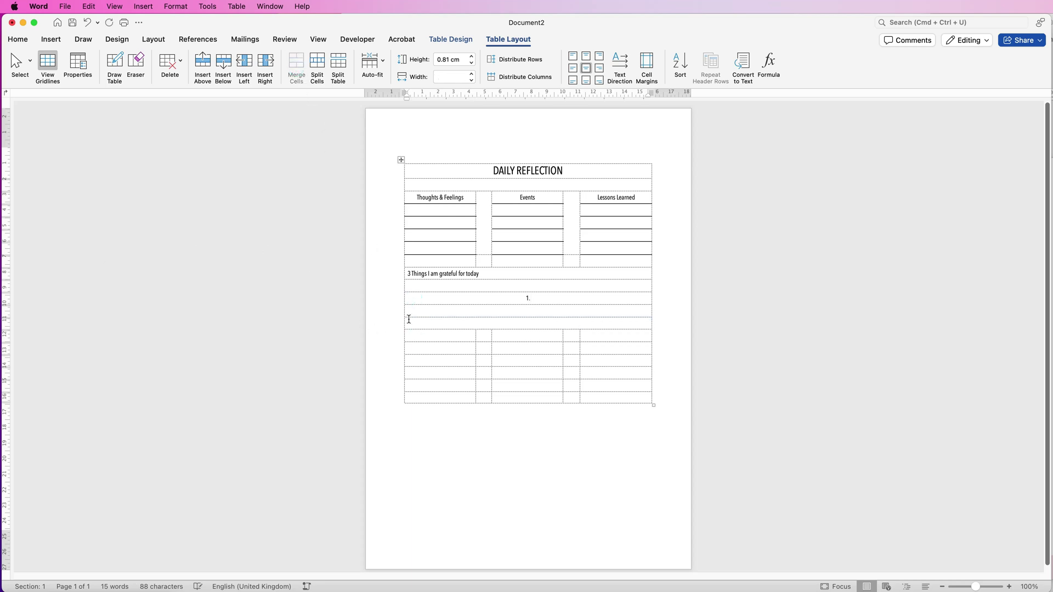
pyautogui.click(414, 312)
pyautogui.write('2.')
pyautogui.click(419, 324)
pyautogui.moveTo(550, 325); pyautogui.dragTo(548, 299)
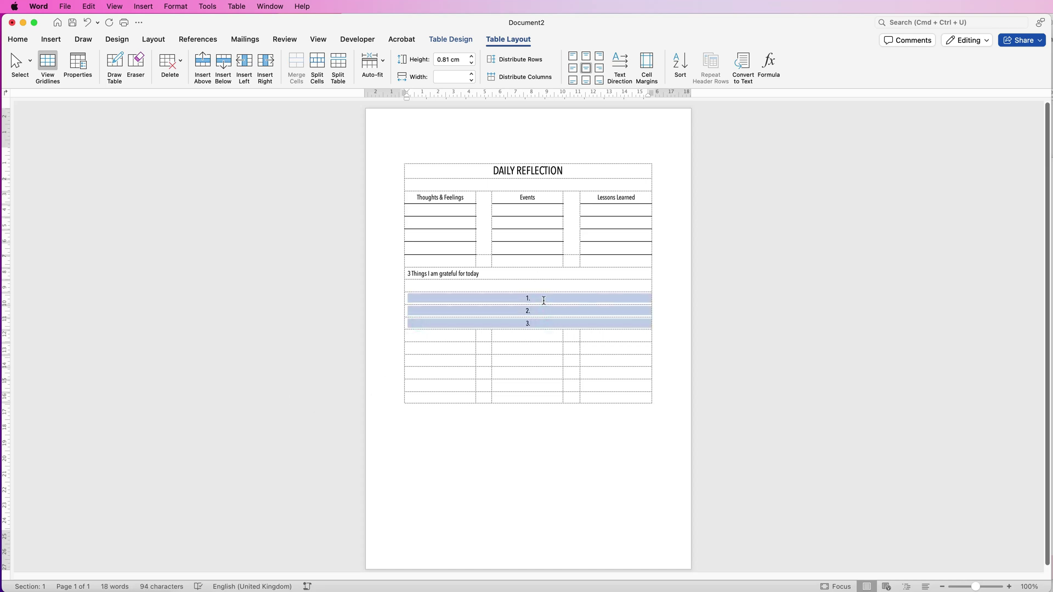
pyautogui.click(573, 69)
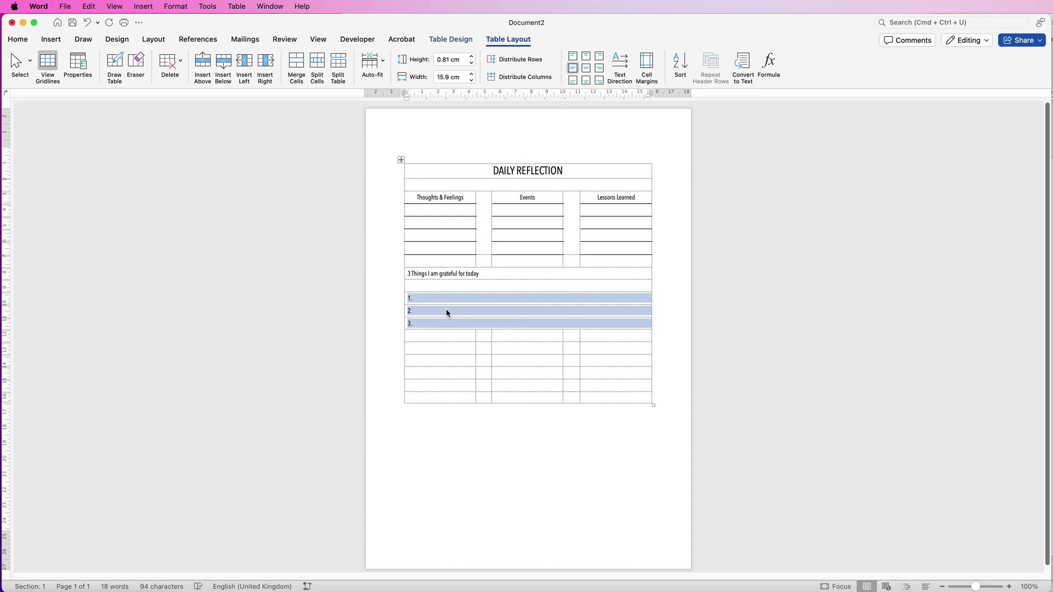
# Add top and bottom borders to the three numbered gratitude rows
pyautogui.click(459, 37)
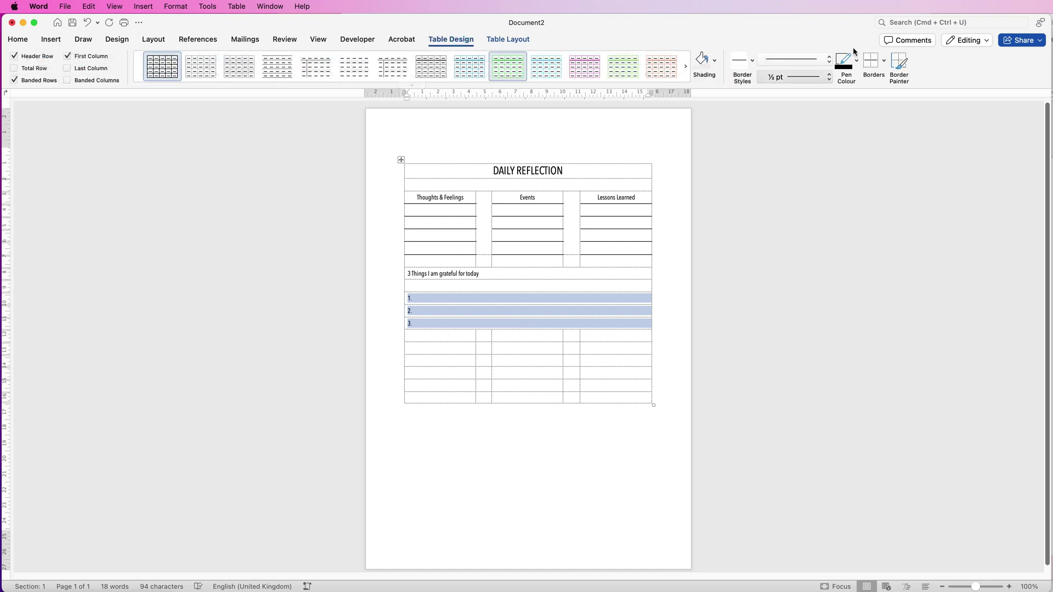
pyautogui.click(873, 64)
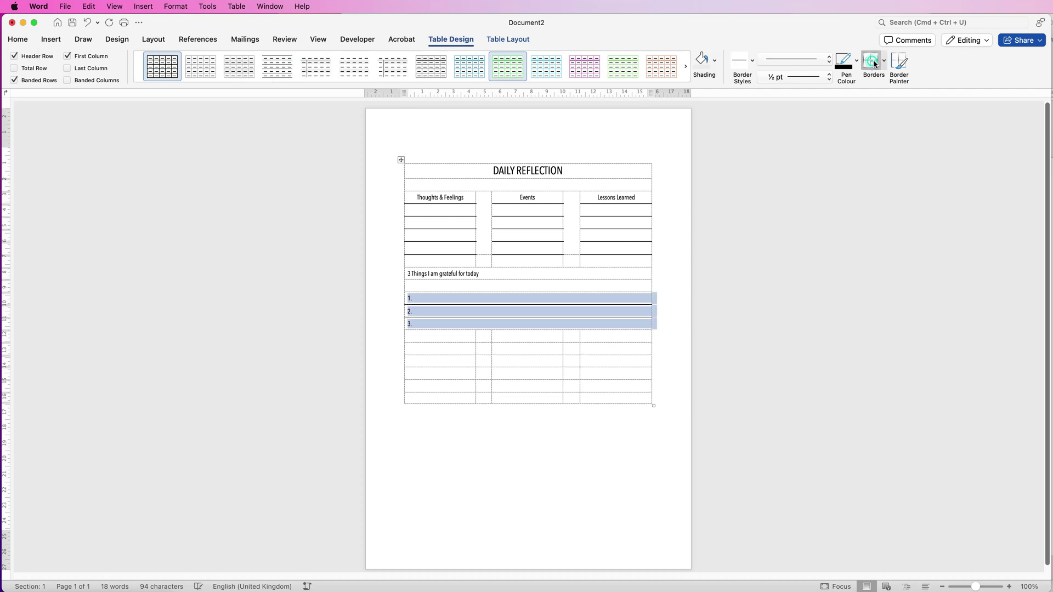
pyautogui.click(885, 64)
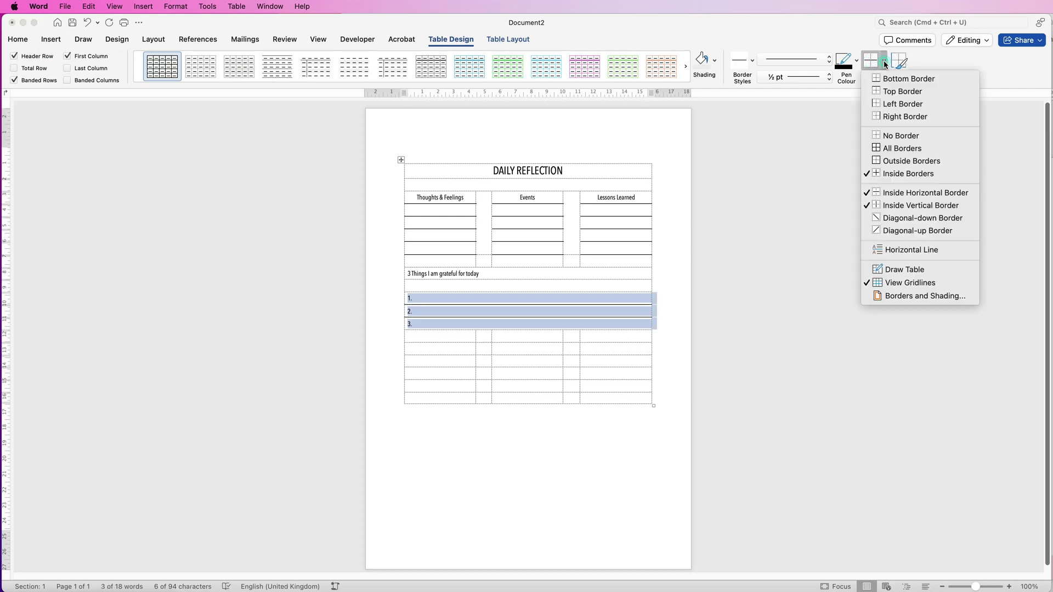
pyautogui.click(889, 80)
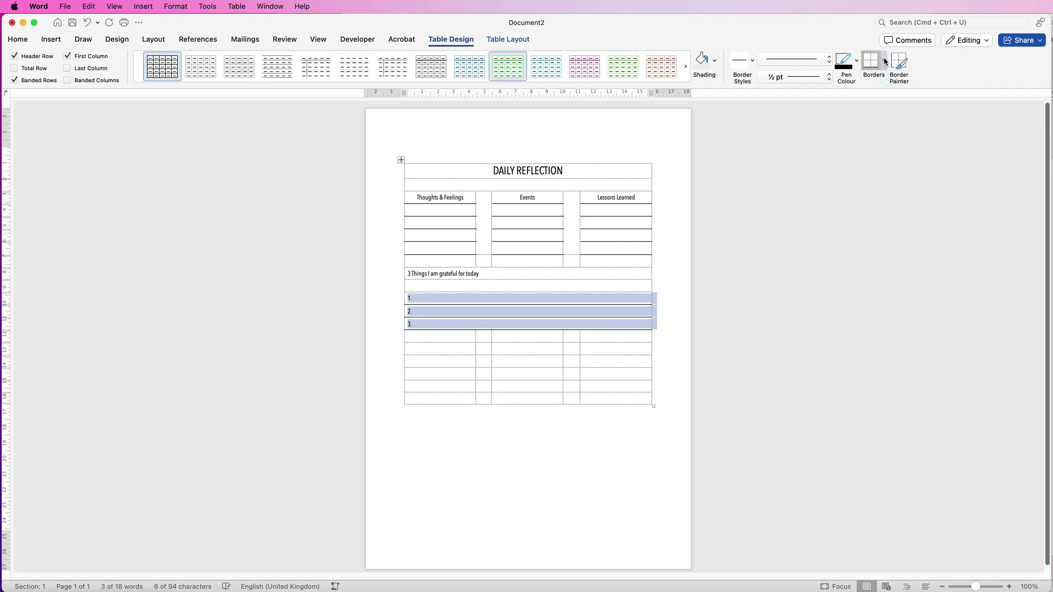
pyautogui.click(885, 60)
pyautogui.click(888, 90)
# Merge the two empty rows below entry 3. and the lower table's top row into full-width cells
pyautogui.moveTo(433, 337); pyautogui.dragTo(587, 355)
pyautogui.click(513, 41)
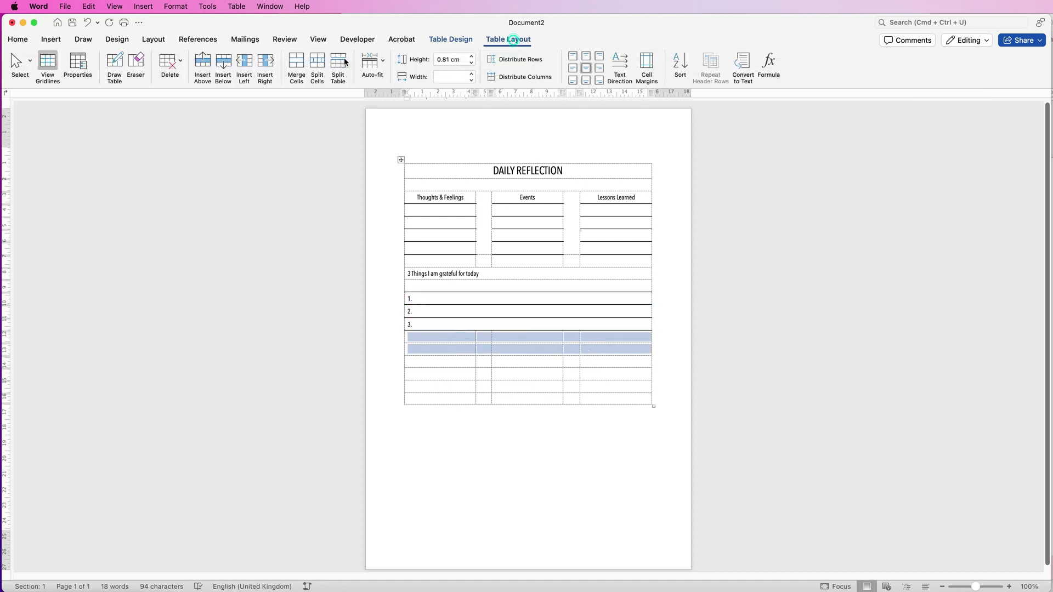
pyautogui.click(295, 65)
pyautogui.click(585, 363)
pyautogui.click(473, 361)
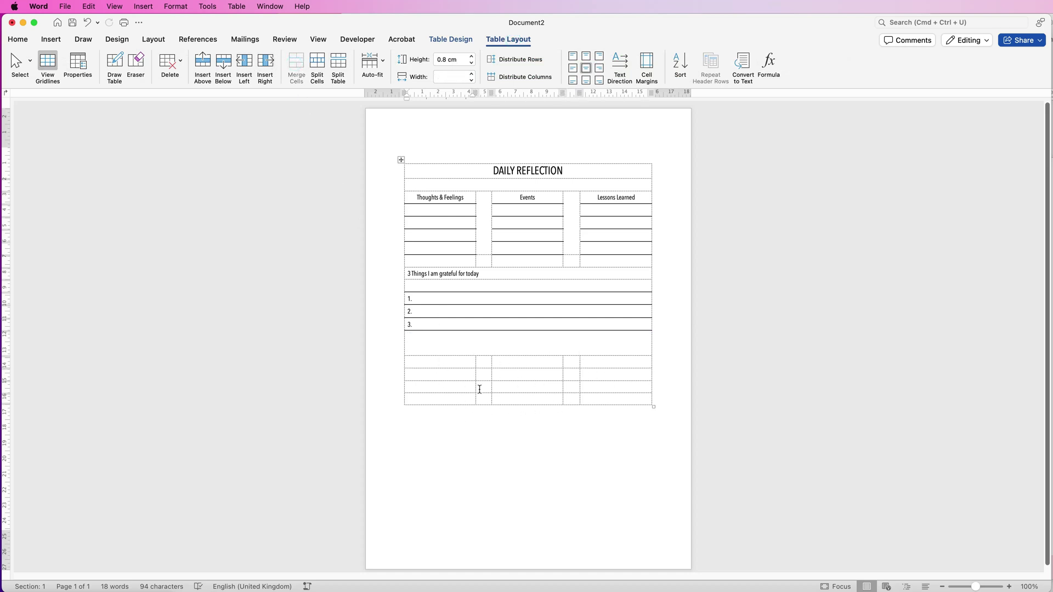
pyautogui.moveTo(604, 364); pyautogui.dragTo(439, 365)
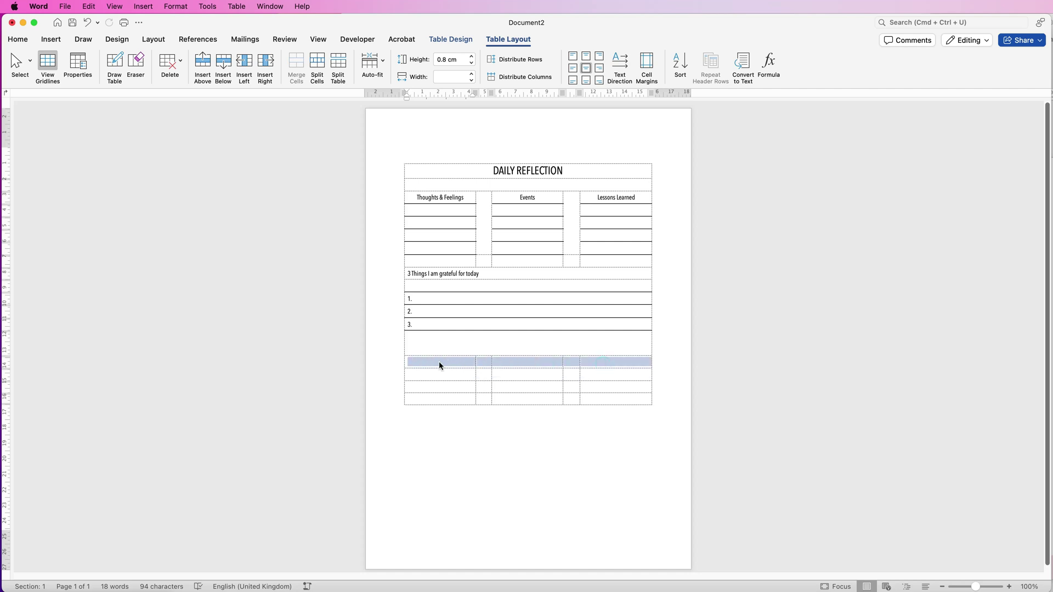
pyautogui.click(304, 65)
pyautogui.moveTo(591, 398); pyautogui.dragTo(450, 372)
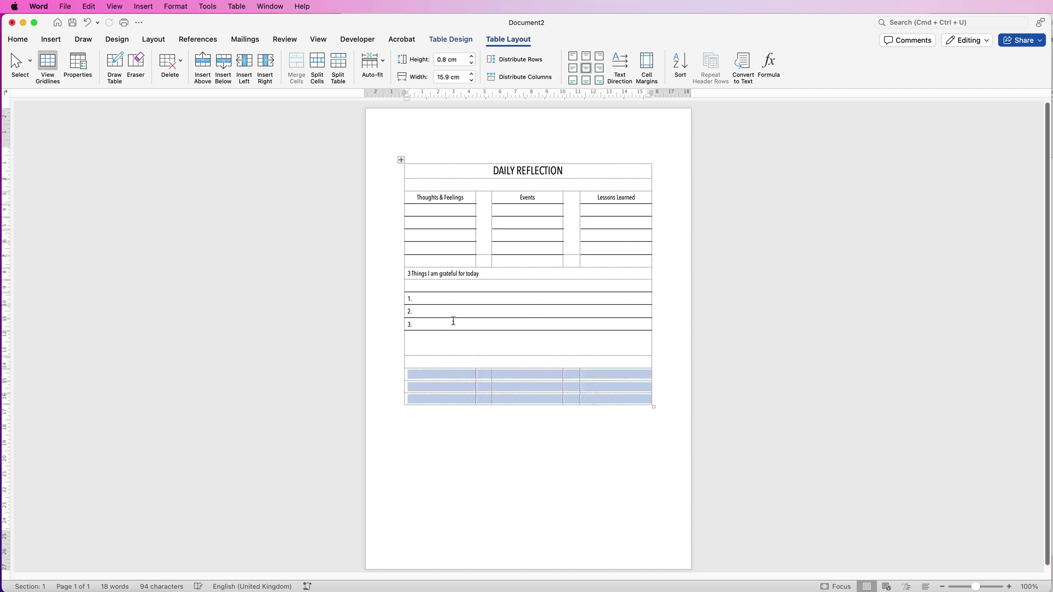
# Delete the three leftover three-column rows
pyautogui.rightClick(532, 374)
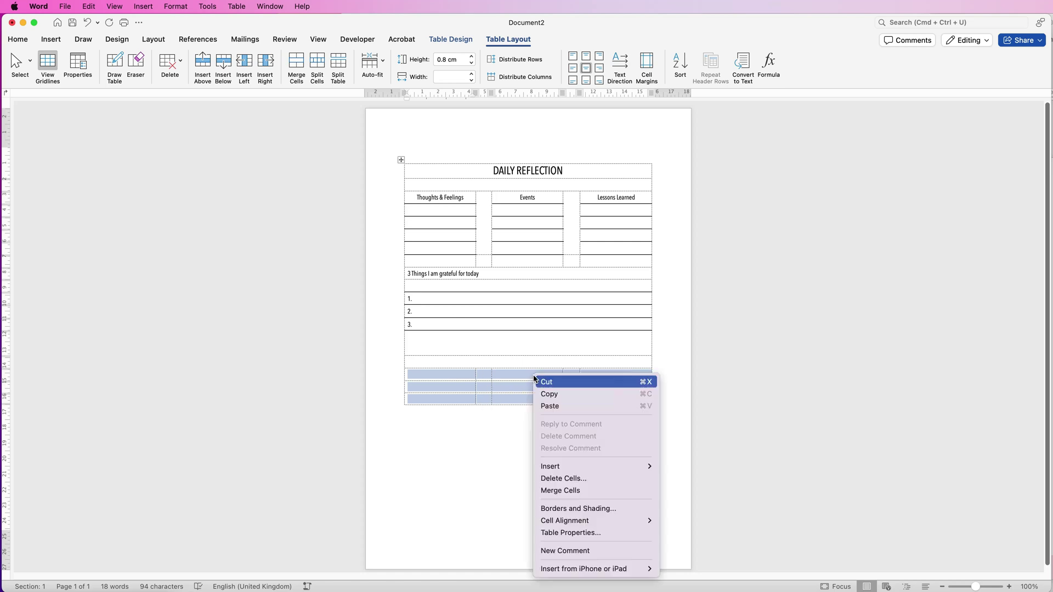
pyautogui.click(555, 477)
pyautogui.click(727, 255)
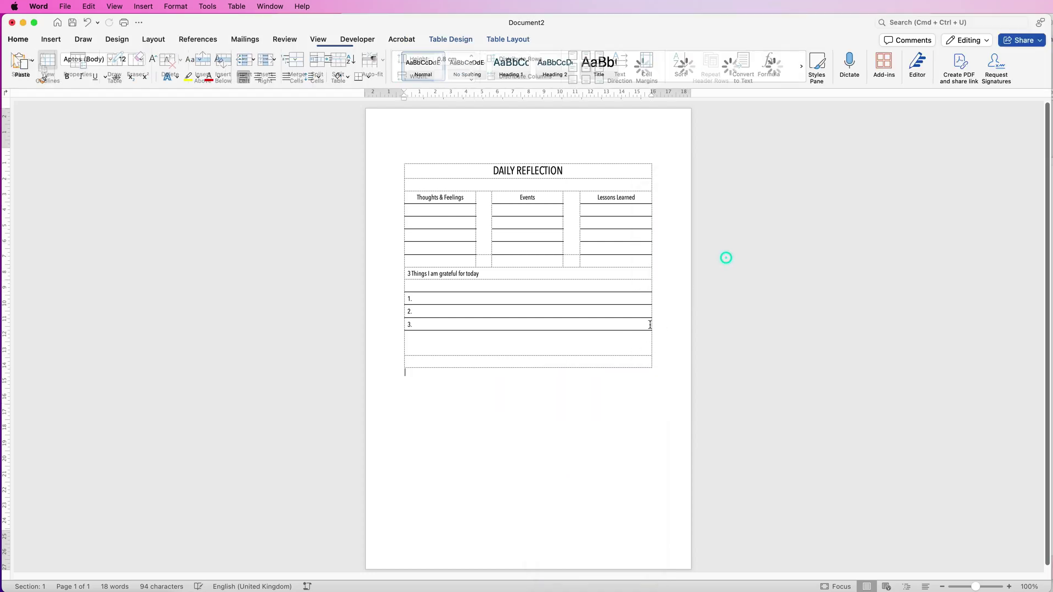
# Split the last row into three cells and widen the left one
pyautogui.click(527, 360)
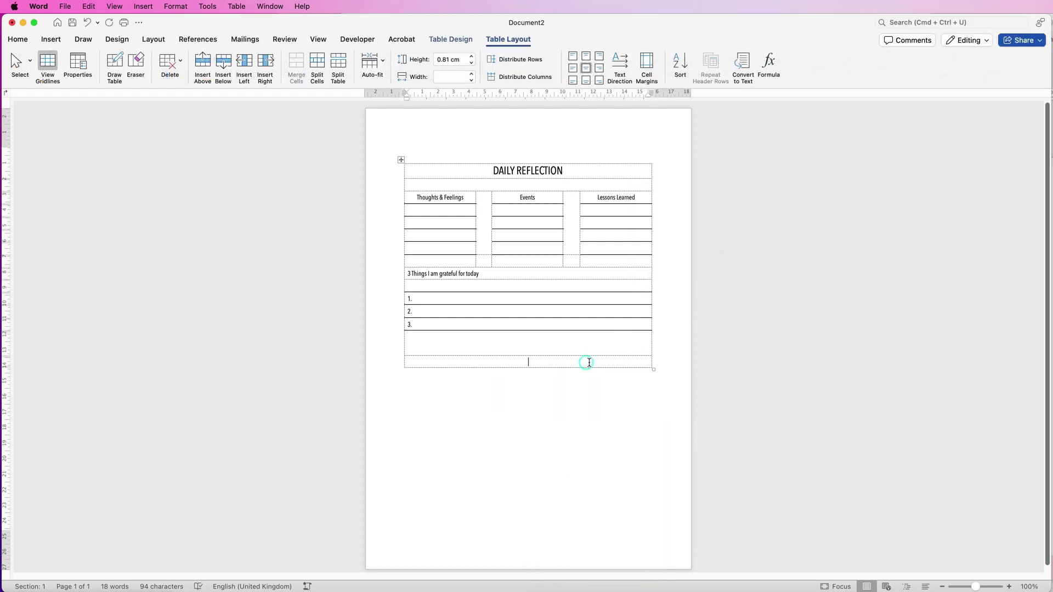
pyautogui.click(318, 65)
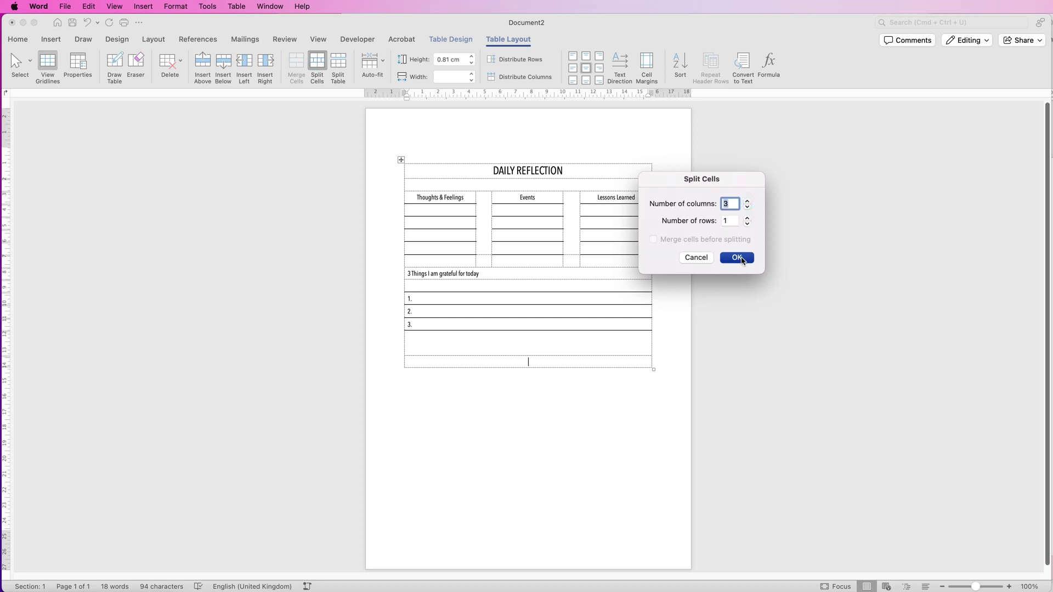
pyautogui.click(737, 258)
pyautogui.moveTo(570, 360)
pyautogui.mouseDown()
pyautogui.moveTo(488, 362)
pyautogui.moveTo(516, 362)
pyautogui.mouseUp()
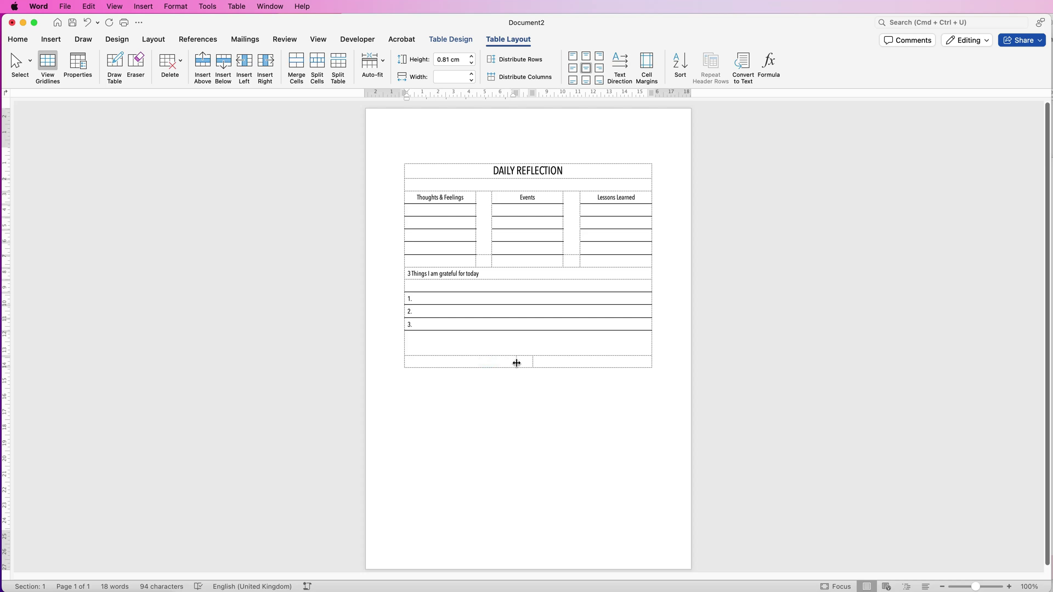
# Add three rows and merge the left and right columns into two tall boxes
pyautogui.click(496, 362)
pyautogui.click(223, 66)
pyautogui.click(223, 65)
pyautogui.click(223, 66)
pyautogui.click(223, 66)
pyautogui.click(224, 65)
pyautogui.moveTo(458, 359); pyautogui.dragTo(463, 410)
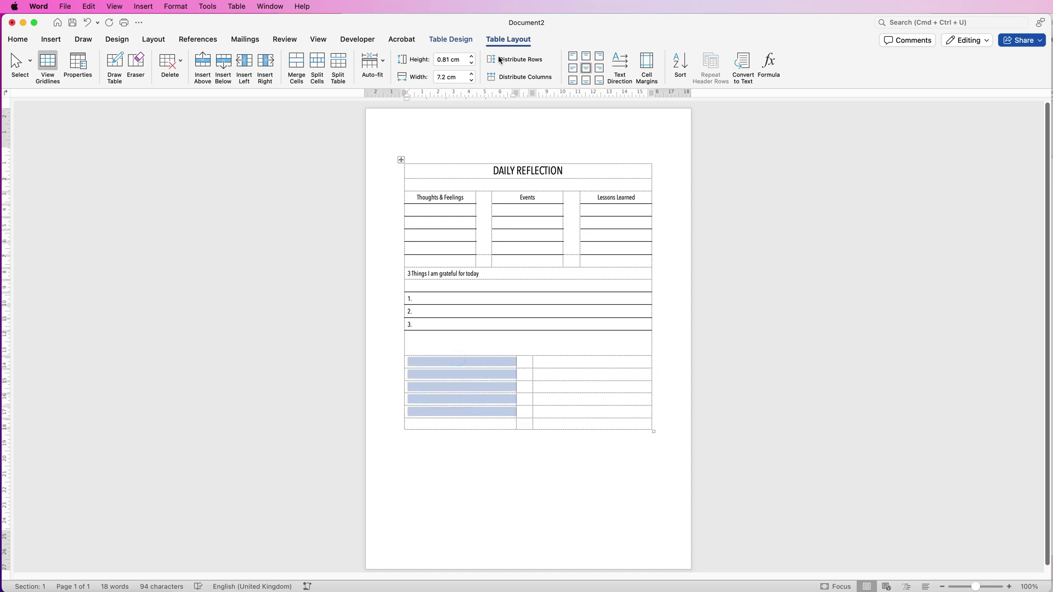
pyautogui.click(296, 67)
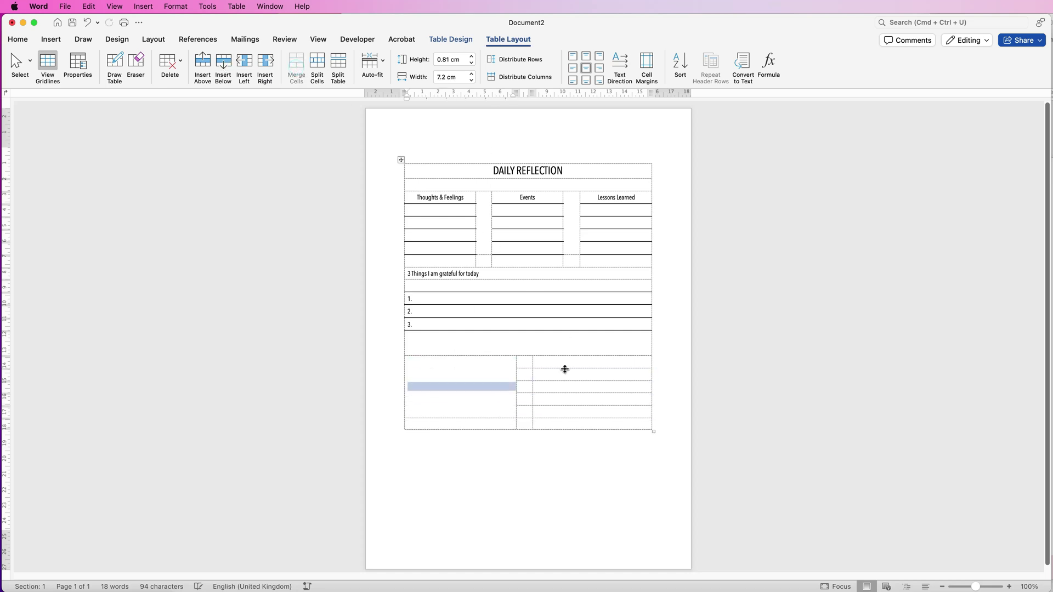
pyautogui.moveTo(568, 361); pyautogui.dragTo(571, 413)
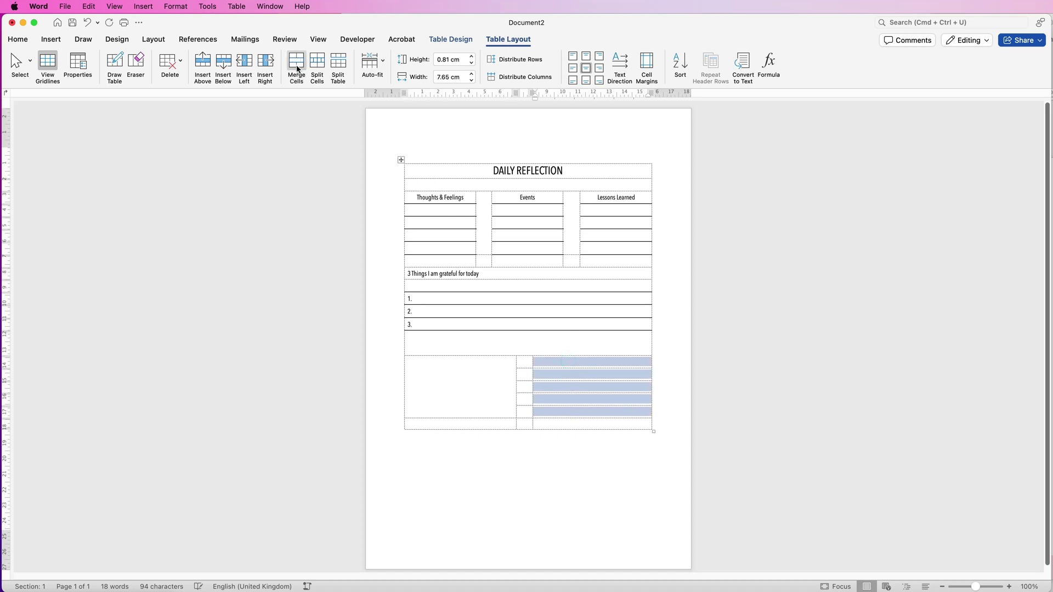
pyautogui.click(297, 68)
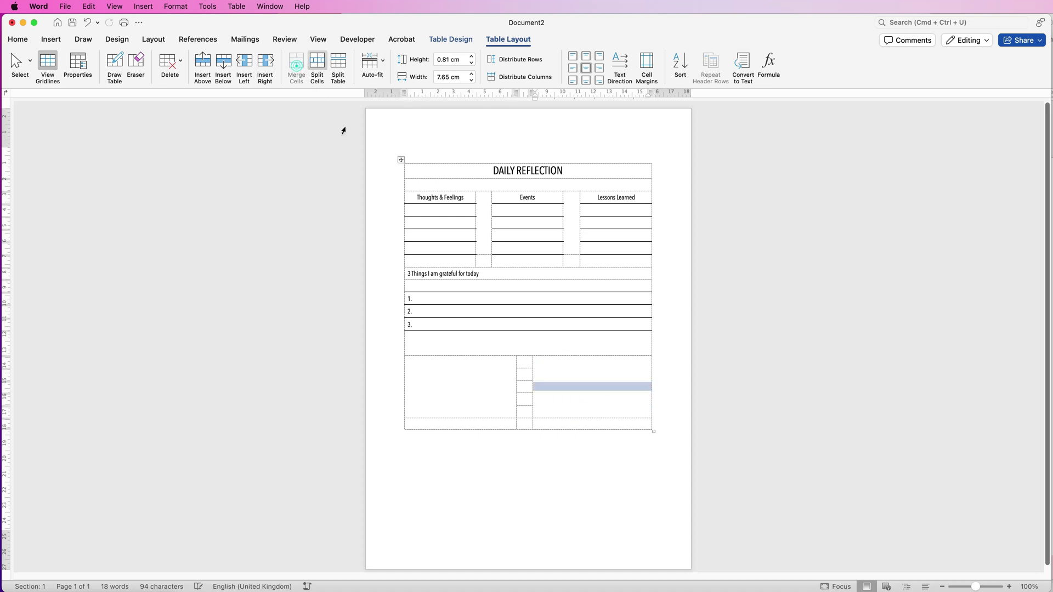
# Align both boxes top-left and label them 'Goals for the day' and 'Inspirational Qoute'
pyautogui.click(460, 363)
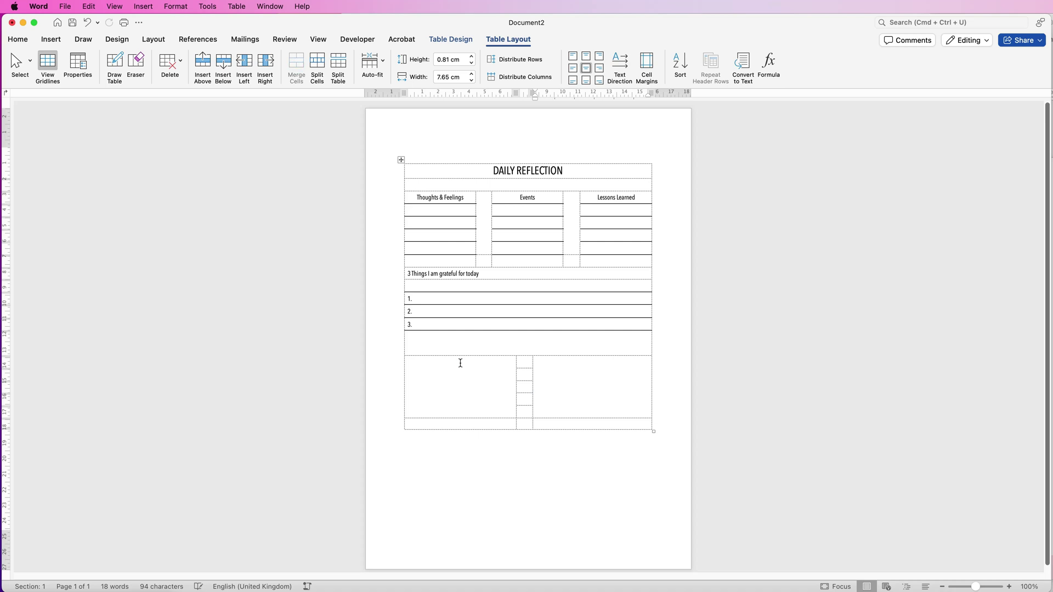
pyautogui.click(571, 61)
pyautogui.click(560, 365)
pyautogui.click(573, 57)
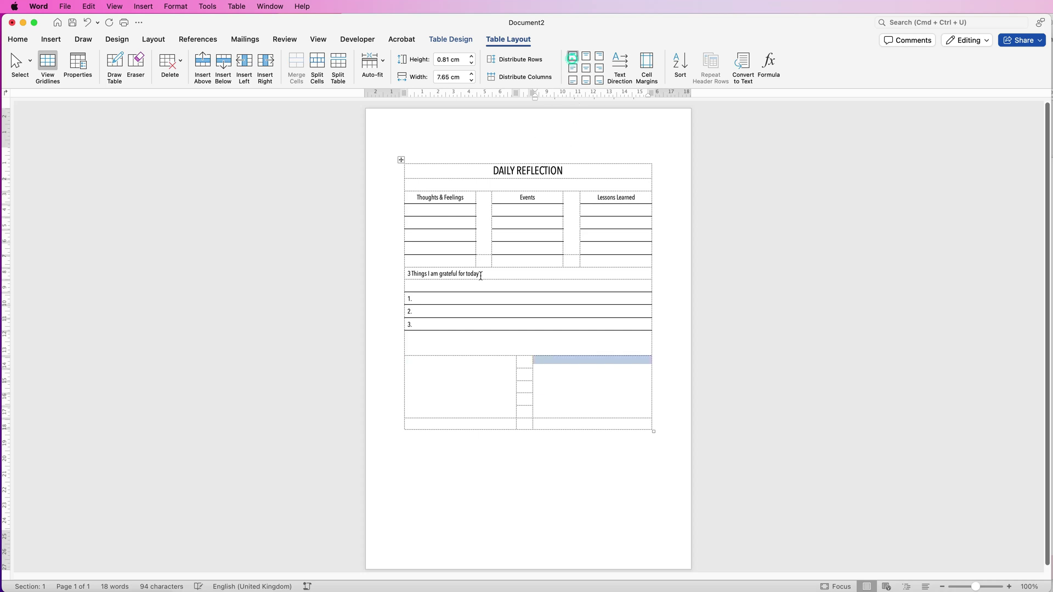
pyautogui.click(439, 362)
pyautogui.write('Goals for the day')
pyautogui.click(620, 362)
pyautogui.write('Inspirational Qoute')
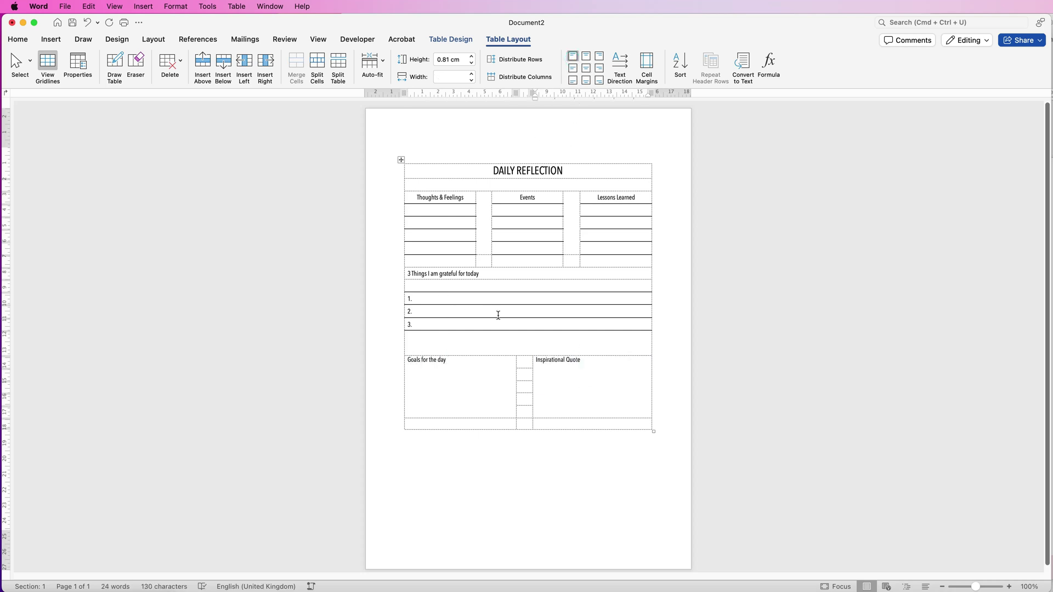
# Apply an outside border to the Goals for the day box
pyautogui.click(448, 362)
pyautogui.click(462, 40)
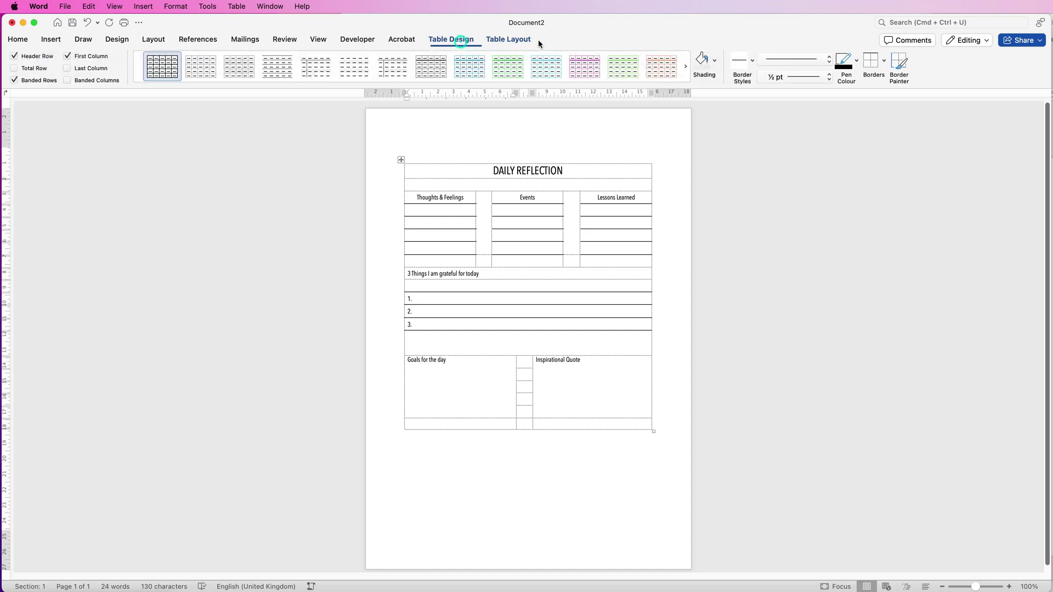
pyautogui.click(884, 61)
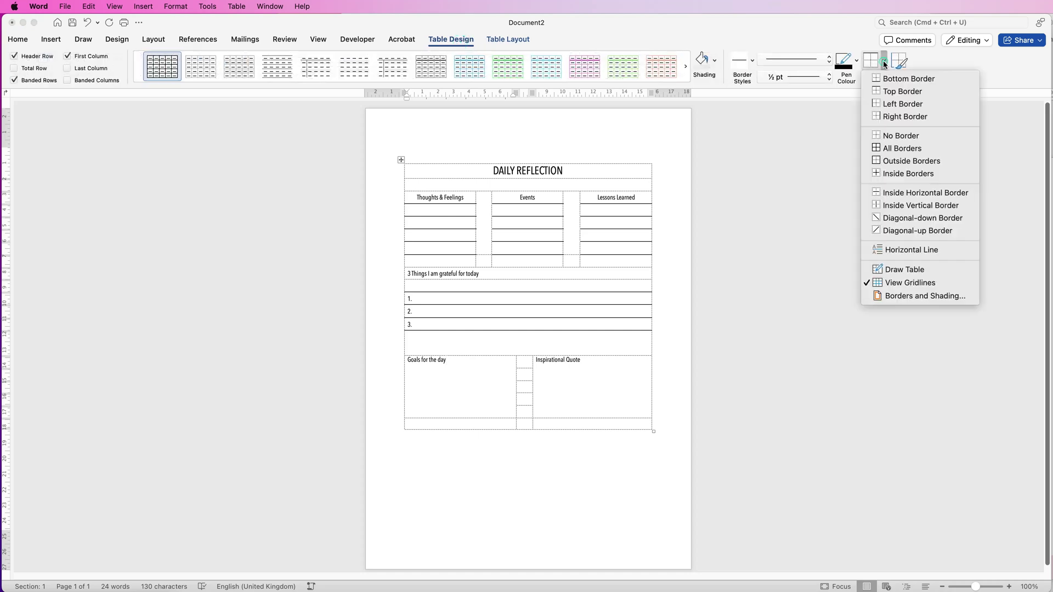
pyautogui.click(889, 162)
pyautogui.click(613, 380)
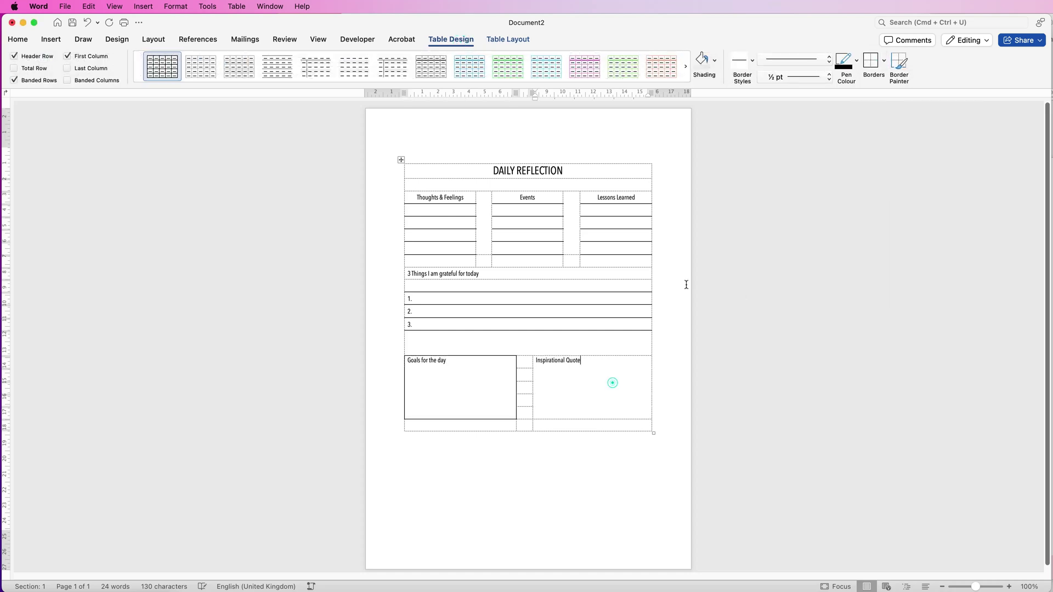
# Outline the Inspirational Quote box and add four rows below the table
pyautogui.click(872, 63)
pyautogui.click(462, 426)
pyautogui.click(508, 39)
pyautogui.click(223, 65)
pyautogui.click(223, 65)
pyautogui.click(223, 65)
pyautogui.click(223, 64)
pyautogui.click(223, 65)
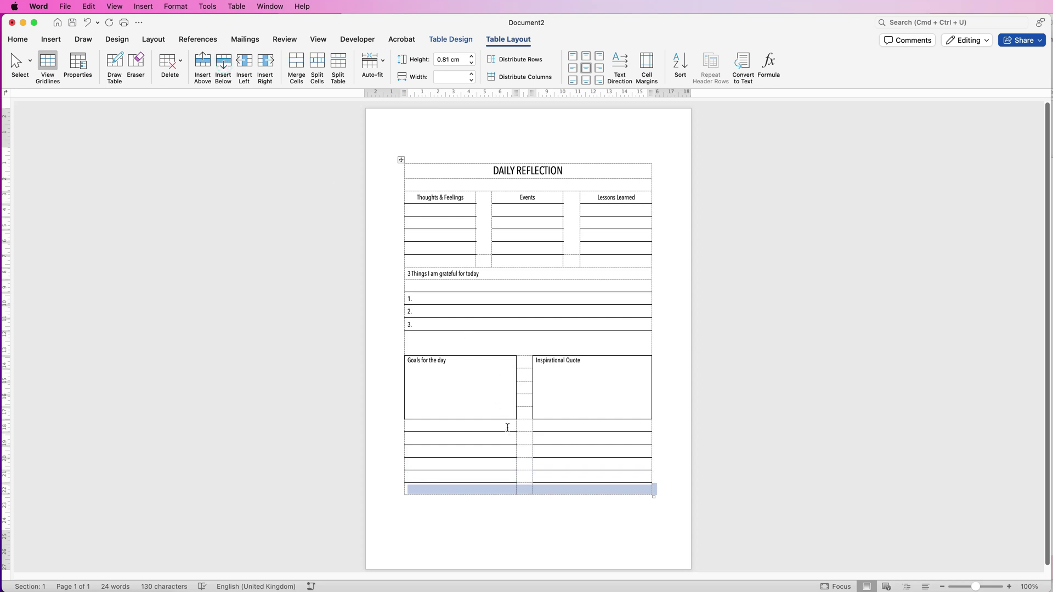
# Merge the new rows into a tall full-width heading row and two full-width lines
pyautogui.moveTo(508, 429); pyautogui.dragTo(545, 472)
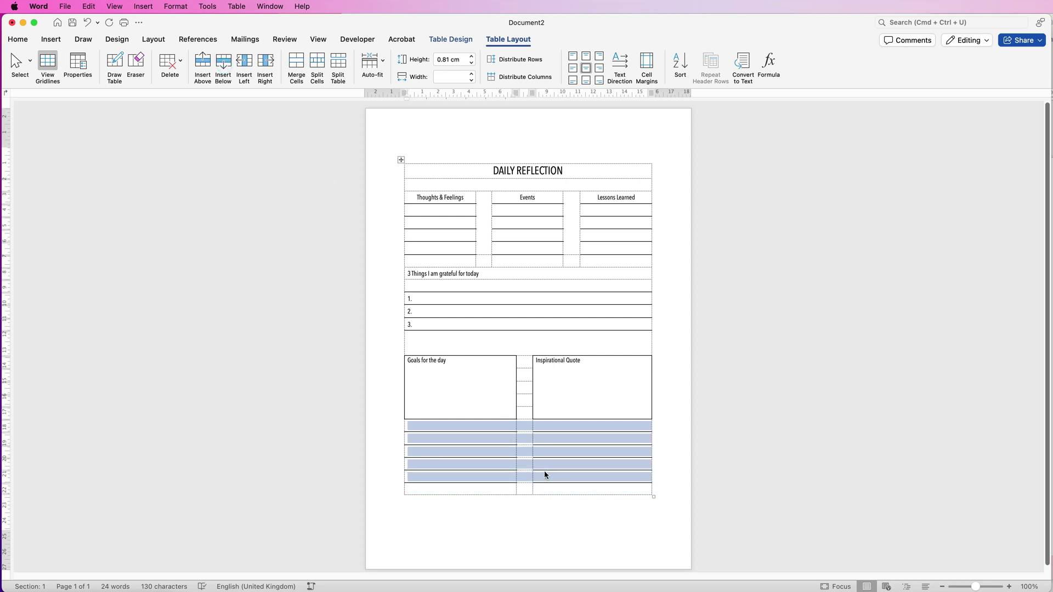
pyautogui.click(538, 442)
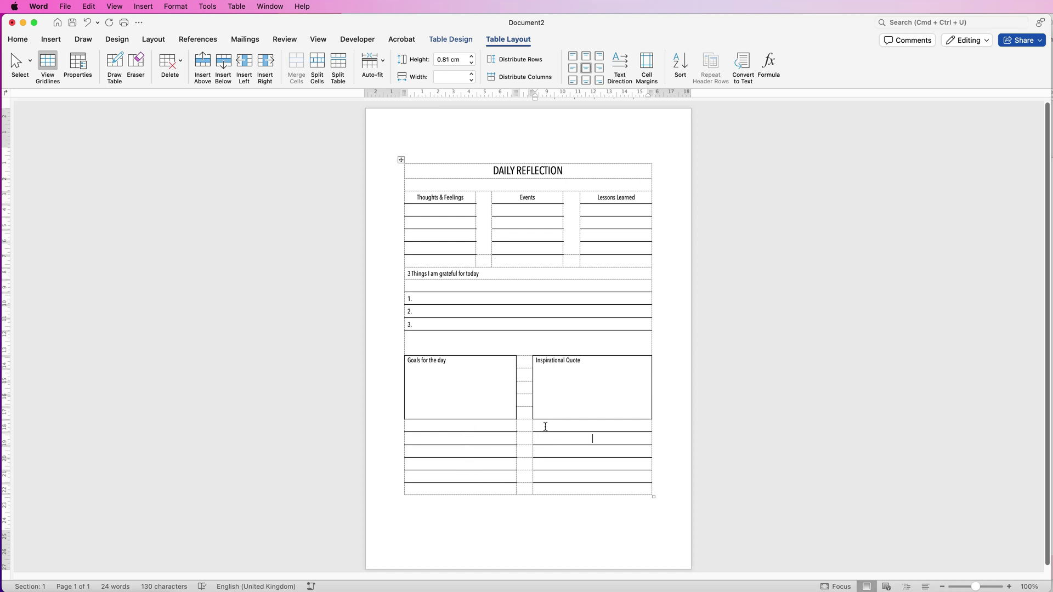
pyautogui.moveTo(543, 440); pyautogui.dragTo(492, 437)
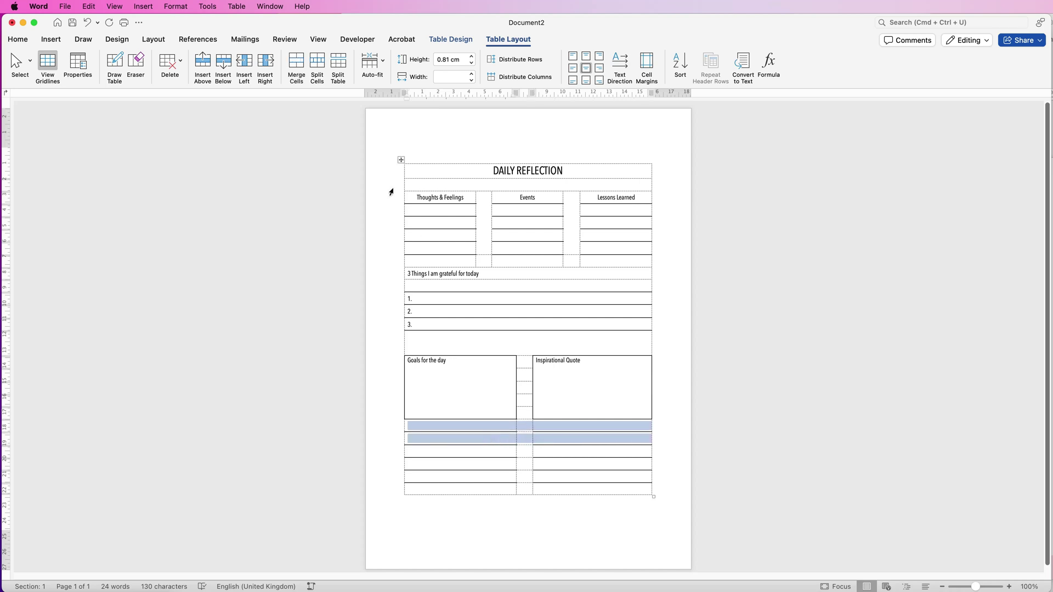
pyautogui.click(296, 64)
pyautogui.moveTo(496, 452); pyautogui.dragTo(548, 447)
pyautogui.click(297, 65)
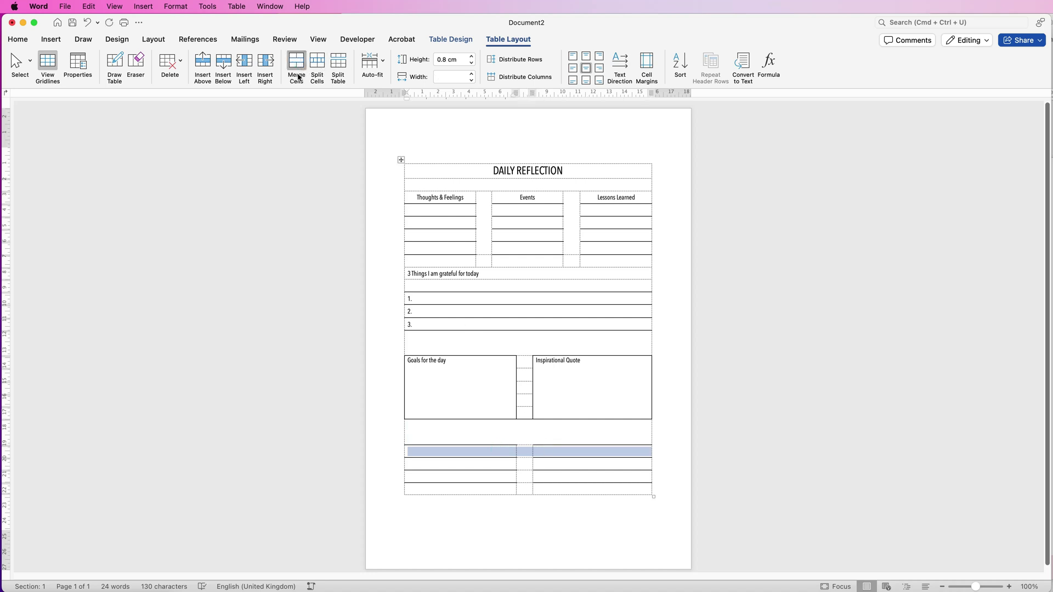
pyautogui.moveTo(496, 464); pyautogui.dragTo(547, 464)
pyautogui.press('super+y')
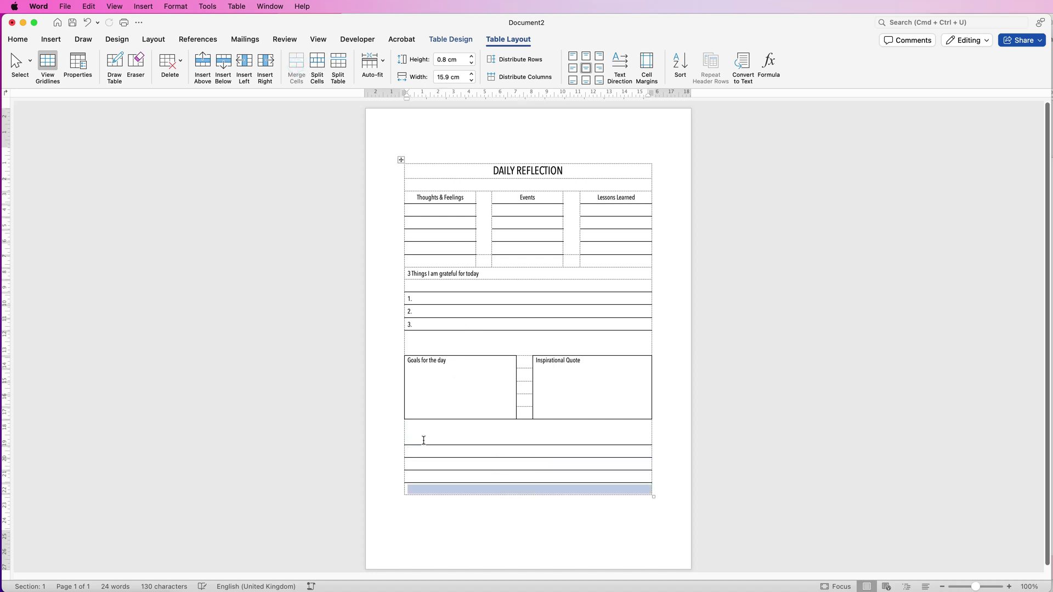
# Type 'Challenges / Struggles' bottom-left aligned in the tall heading row
pyautogui.click(424, 441)
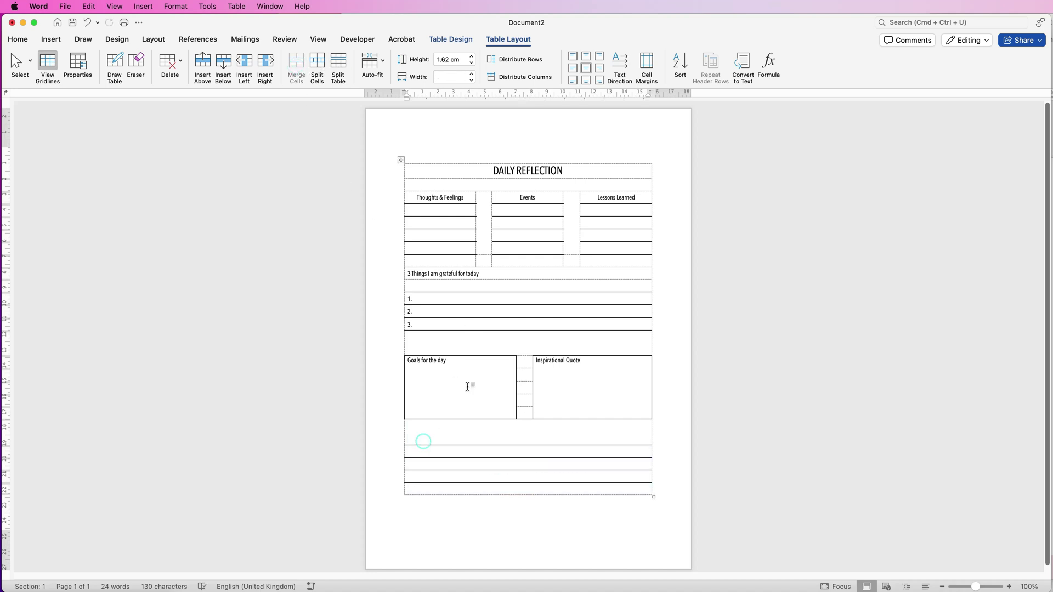
pyautogui.click(572, 81)
pyautogui.write('Challenges / Struggles')
pyautogui.press('Down')
pyautogui.press('Down')
pyautogui.press('Down')
pyautogui.press('Down')
pyautogui.press('Down')
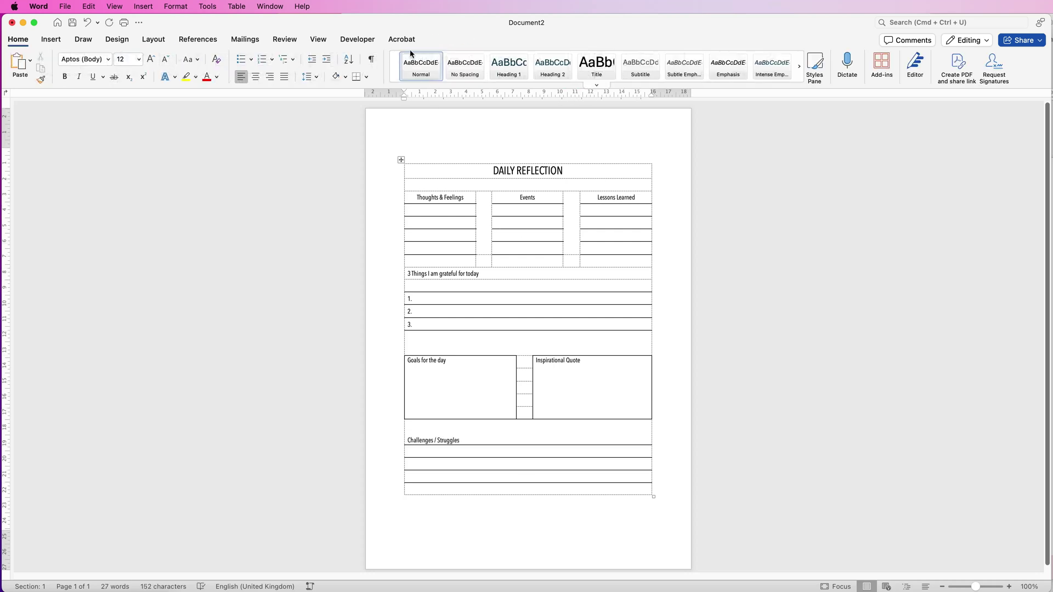
# Turn off View Gridlines so the table's dashed gridlines are hidden
pyautogui.click(454, 172)
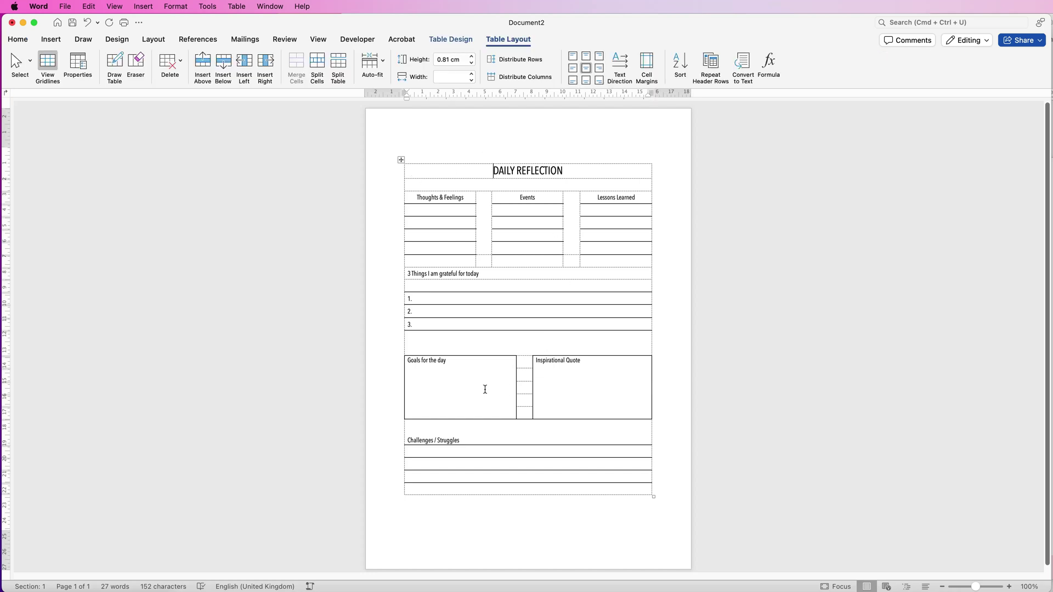
pyautogui.click(451, 39)
pyautogui.click(883, 60)
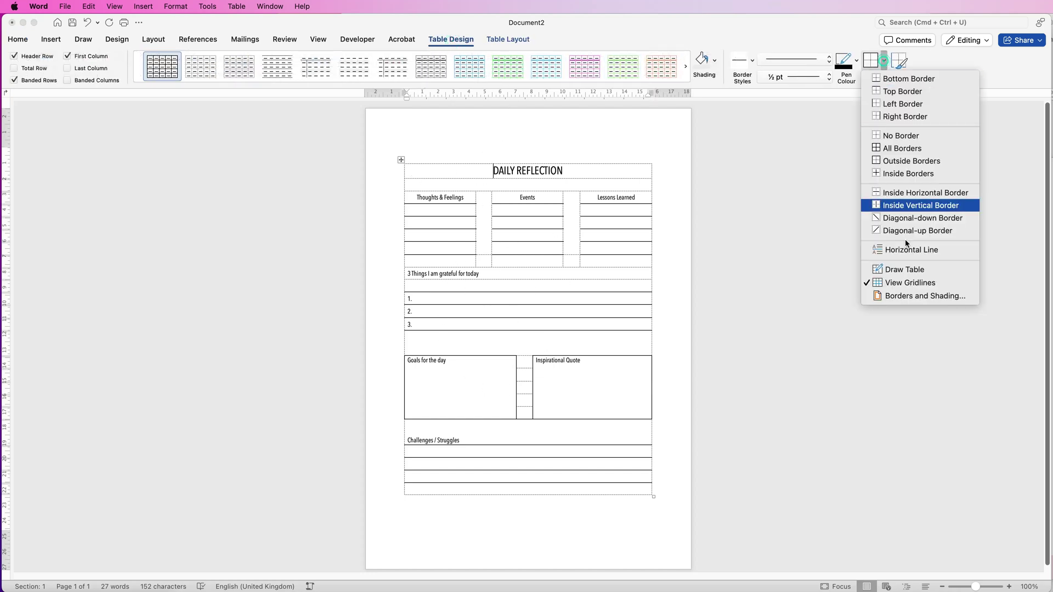
pyautogui.click(902, 283)
# Insert two blank lines above the DAILY REFLECTION table
pyautogui.click(631, 146)
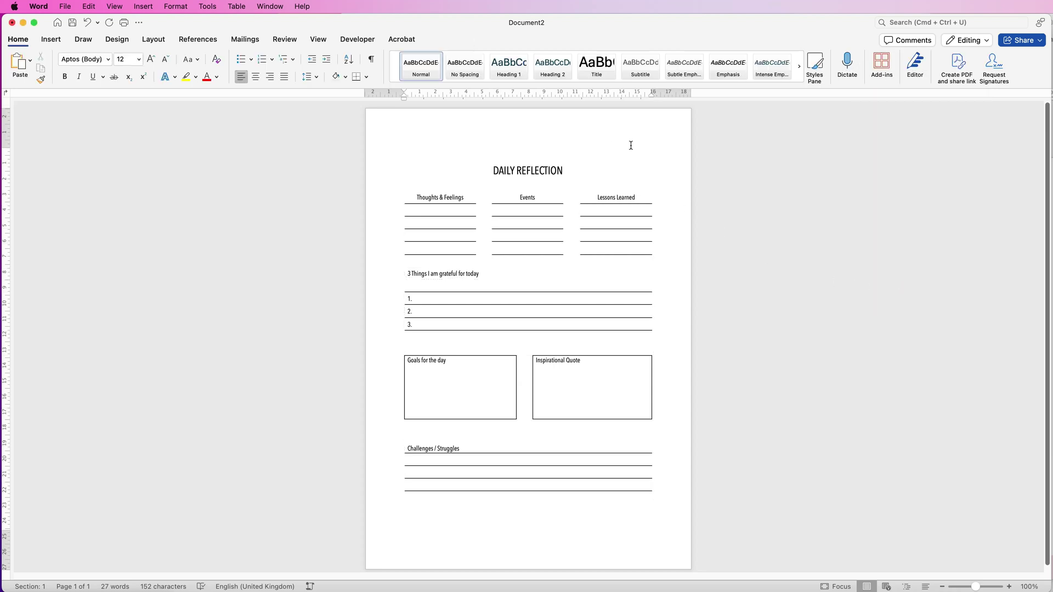
pyautogui.press('Return')
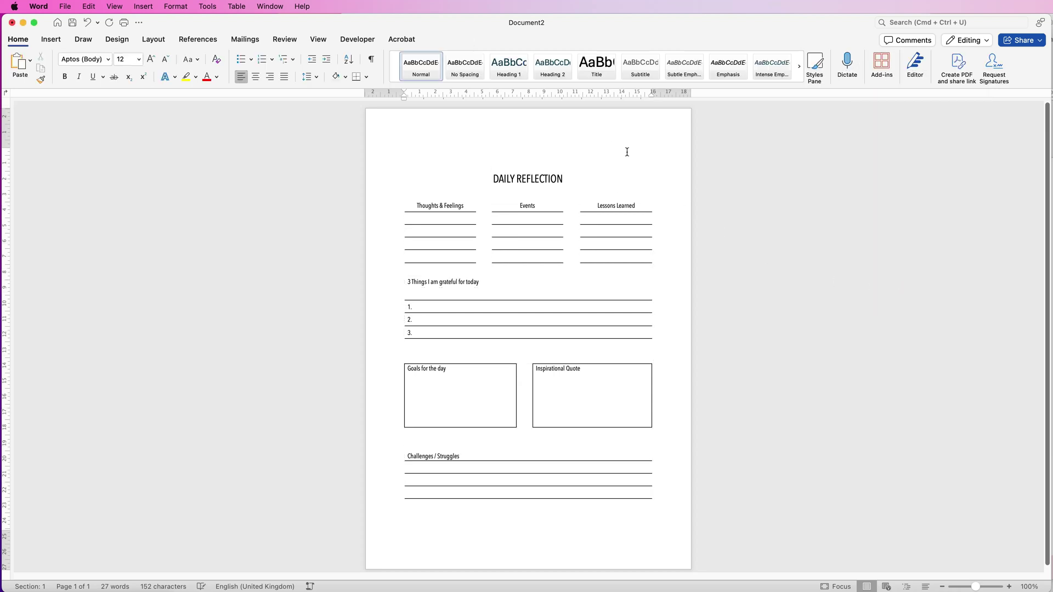
pyautogui.press('Return')
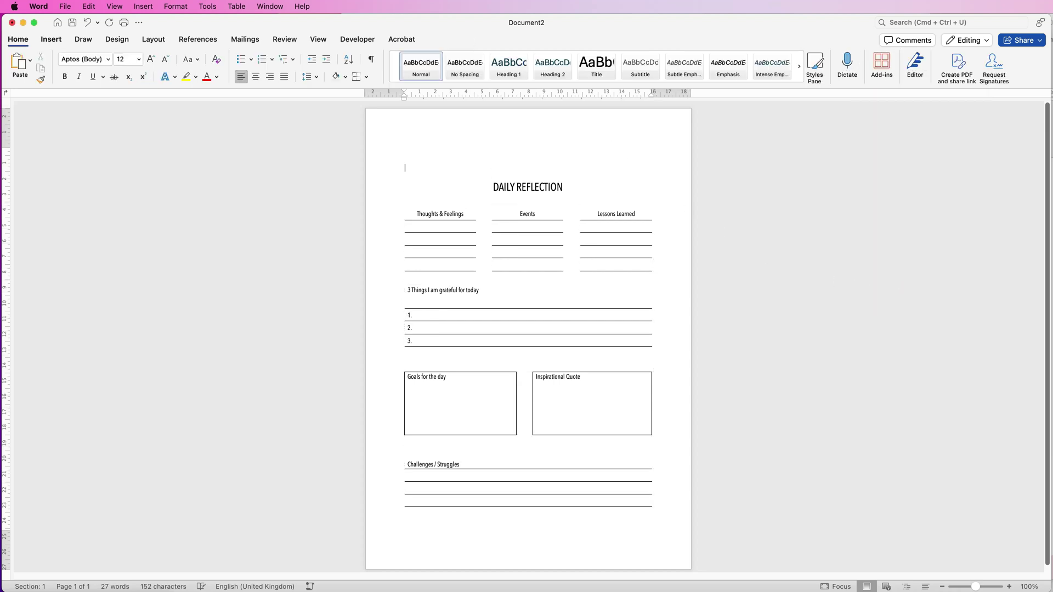
# Draw a wide text box above DAILY REFLECTION and type 'Daily Journal' in it
pyautogui.click(51, 39)
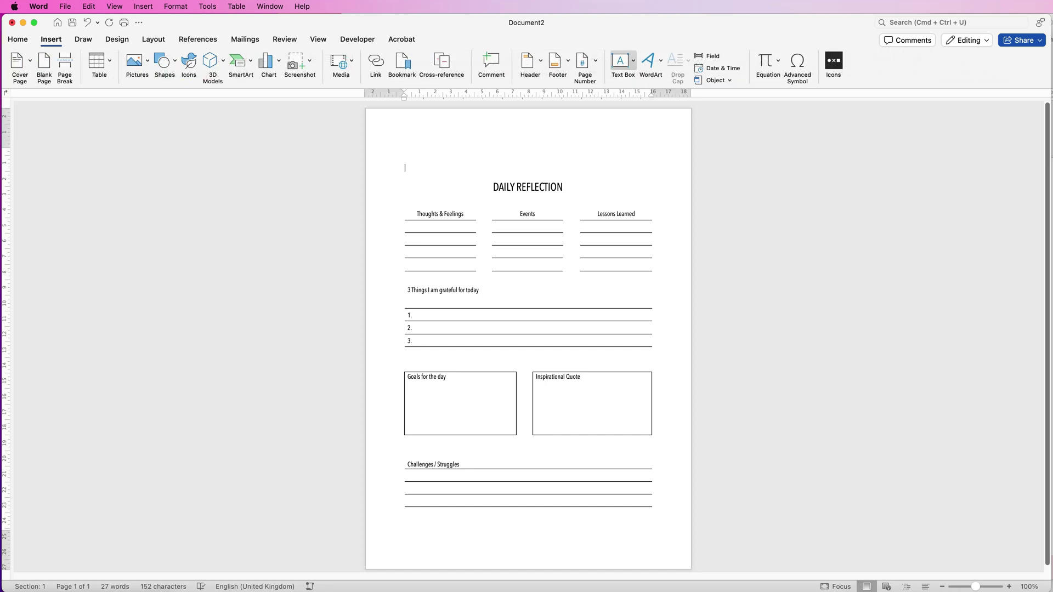
pyautogui.click(621, 61)
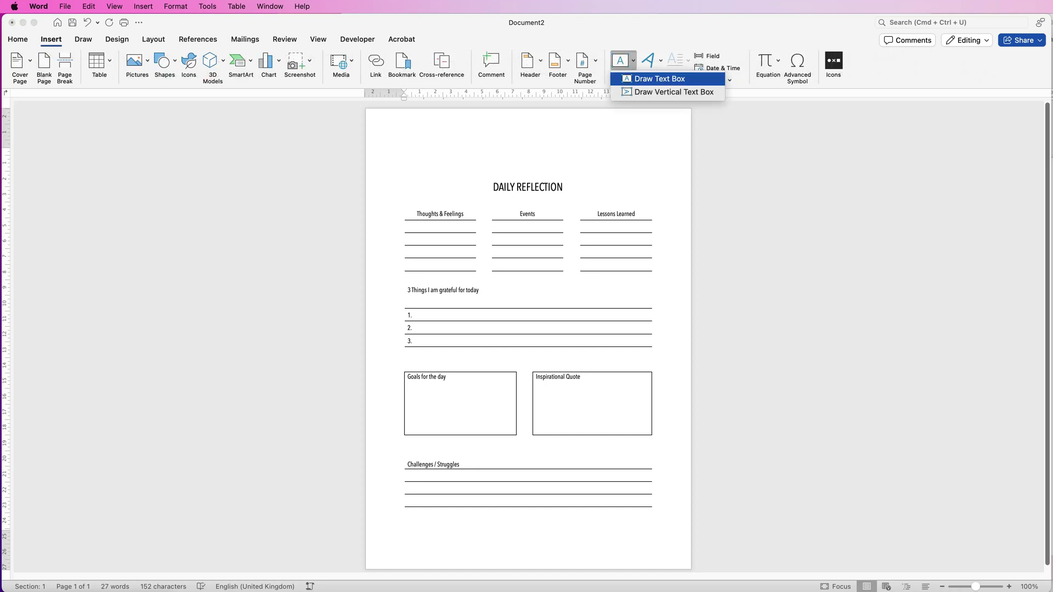
pyautogui.press('Return')
pyautogui.moveTo(412, 128); pyautogui.dragTo(652, 172)
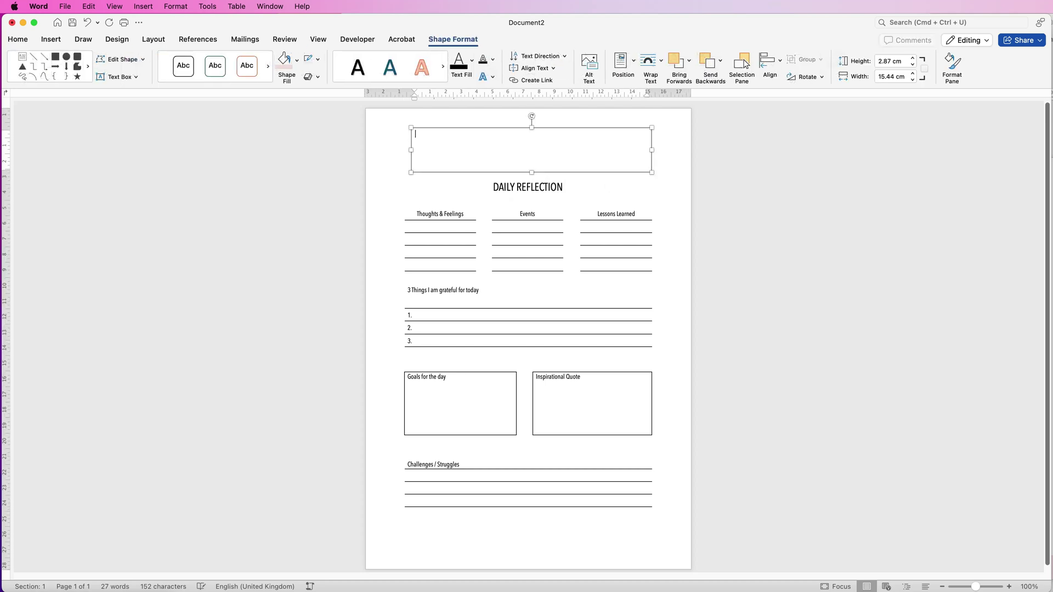
pyautogui.write('Daily Journal')
pyautogui.moveTo(460, 137); pyautogui.dragTo(355, 130)
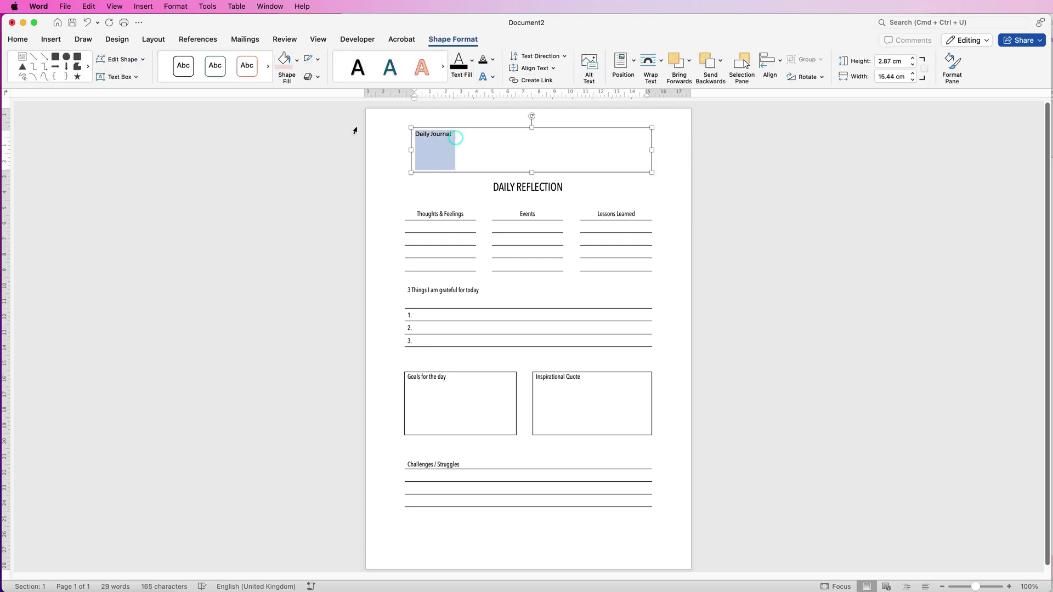
# Set 'Daily Journal' to the bellania font at 36 pt, centred in its box
pyautogui.click(18, 39)
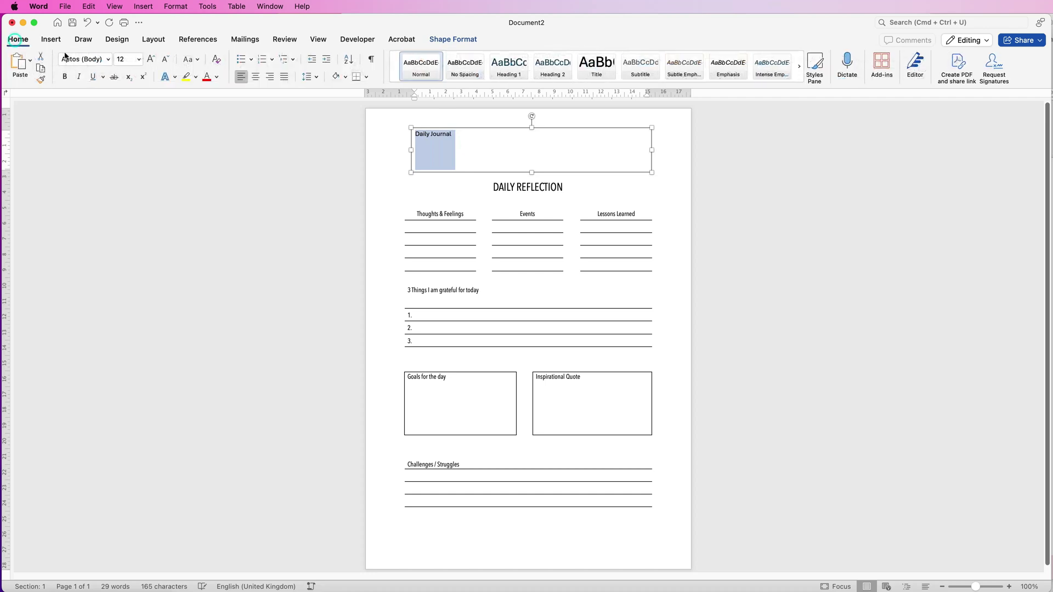
pyautogui.click(109, 59)
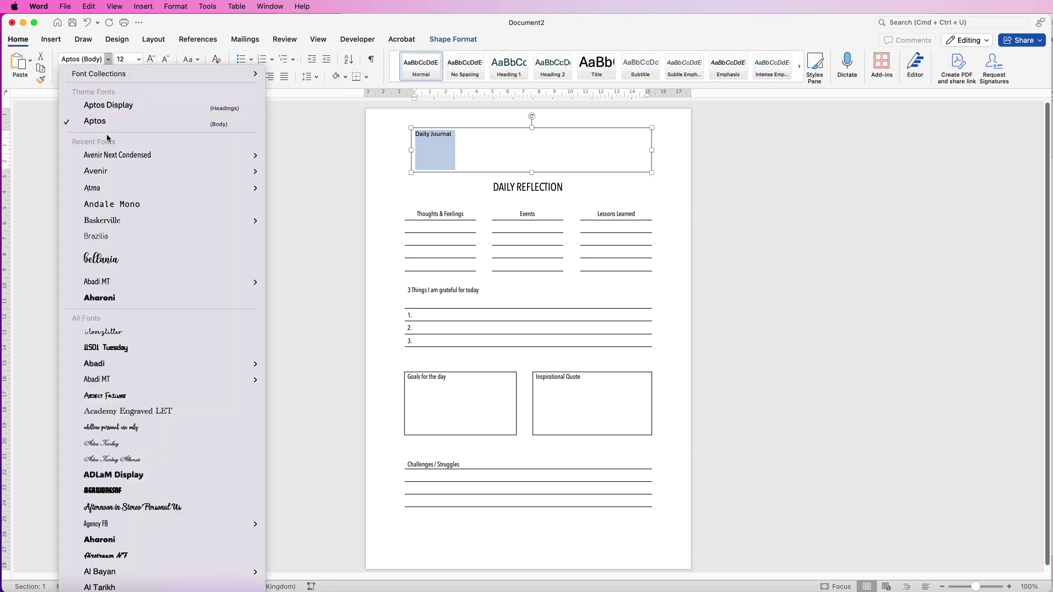
pyautogui.click(101, 264)
pyautogui.click(150, 59)
pyautogui.click(151, 59)
pyautogui.click(151, 60)
pyautogui.click(150, 59)
pyautogui.click(151, 59)
pyautogui.click(150, 59)
pyautogui.click(151, 59)
pyautogui.click(150, 59)
pyautogui.click(151, 59)
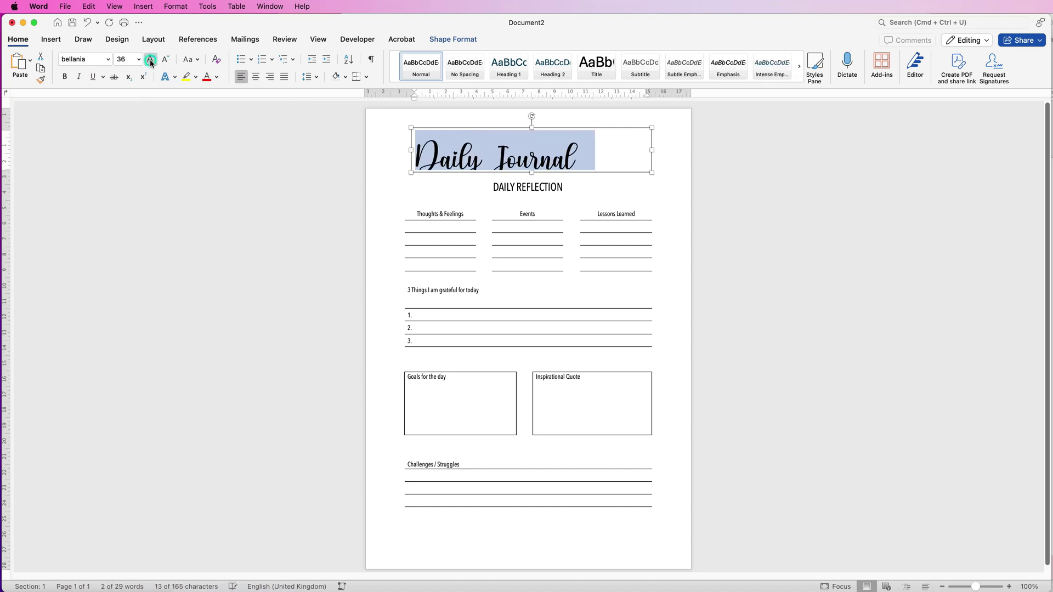
pyautogui.click(256, 78)
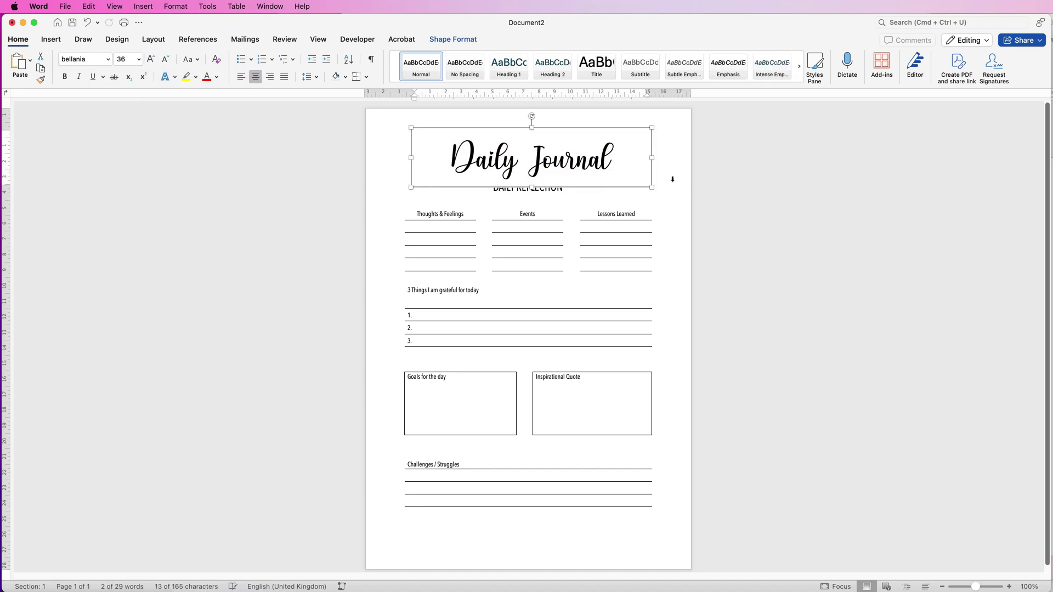
pyautogui.click(661, 156)
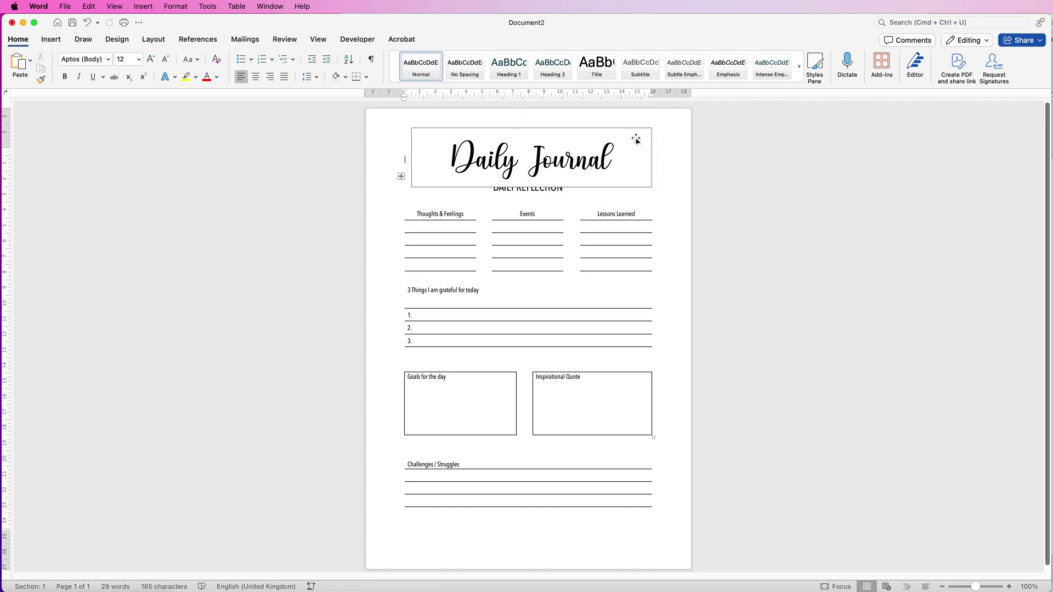
pyautogui.click(565, 167)
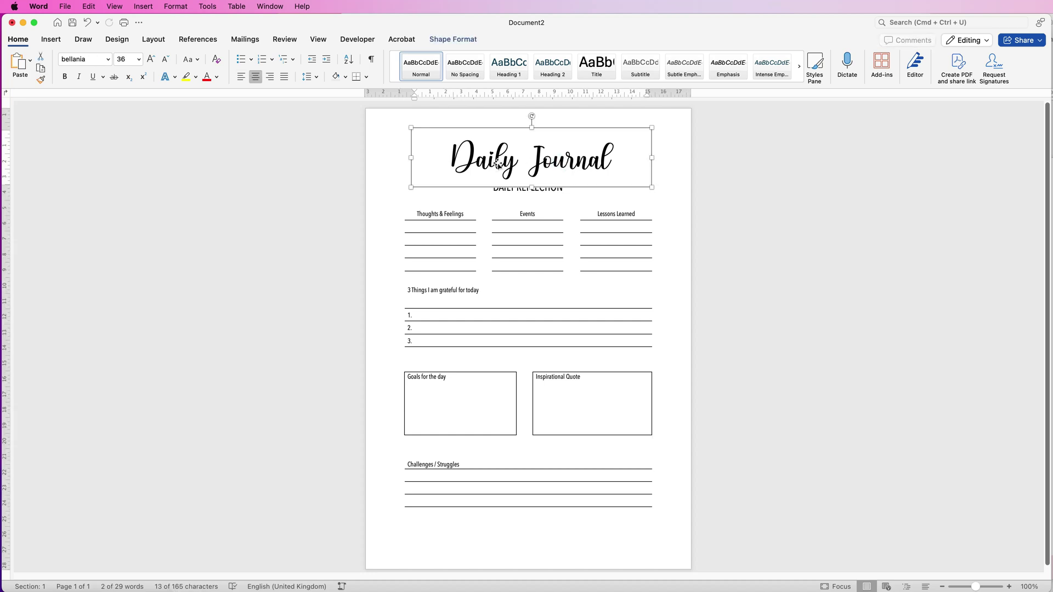
# Give the Daily Journal text box No Outline and No Fill, nudging it slightly down
pyautogui.click(446, 39)
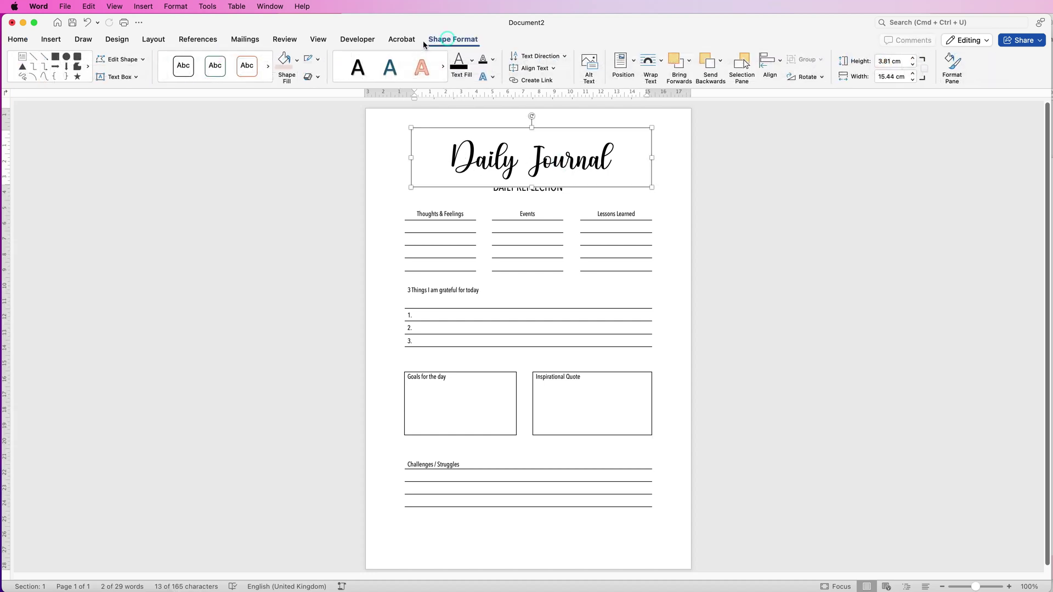
pyautogui.click(318, 60)
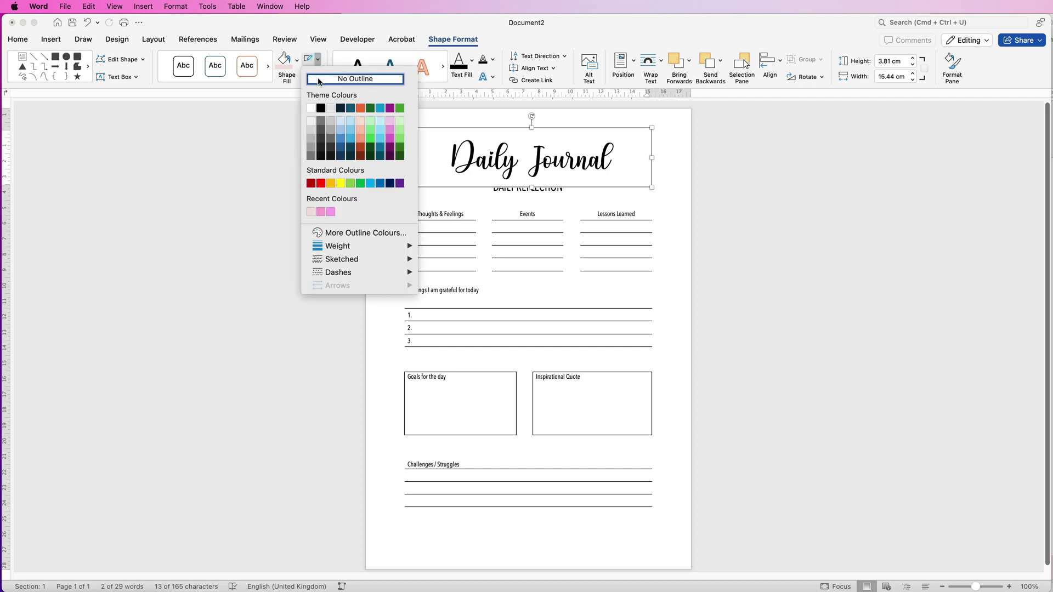
pyautogui.click(319, 80)
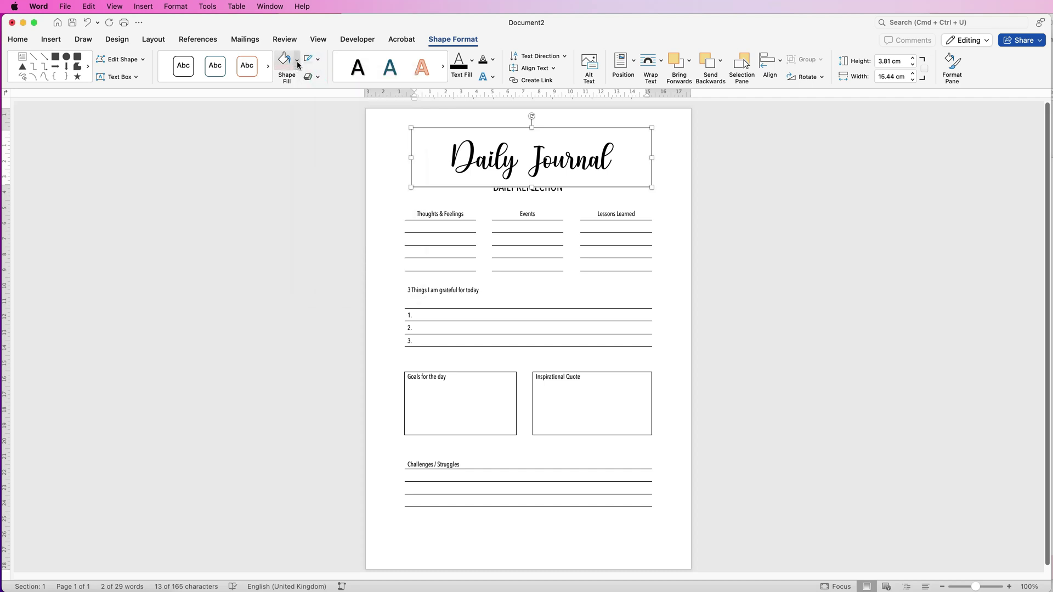
pyautogui.click(297, 61)
pyautogui.click(297, 83)
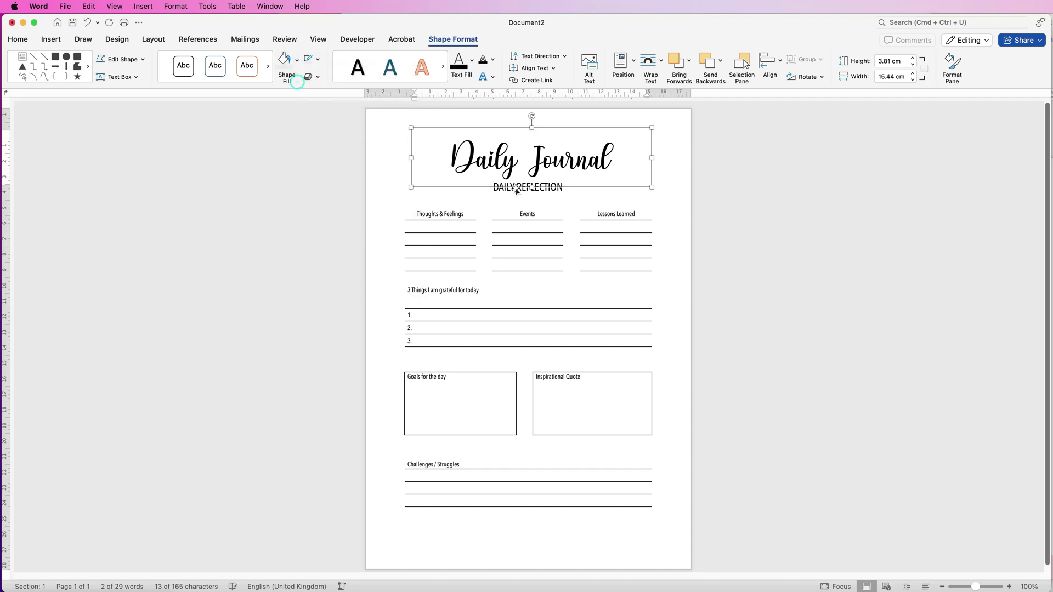
pyautogui.moveTo(564, 165)
pyautogui.mouseDown()
pyautogui.moveTo(575, 172)
pyautogui.moveTo(573, 144)
pyautogui.moveTo(570, 175)
pyautogui.moveTo(567, 158)
pyautogui.mouseUp()
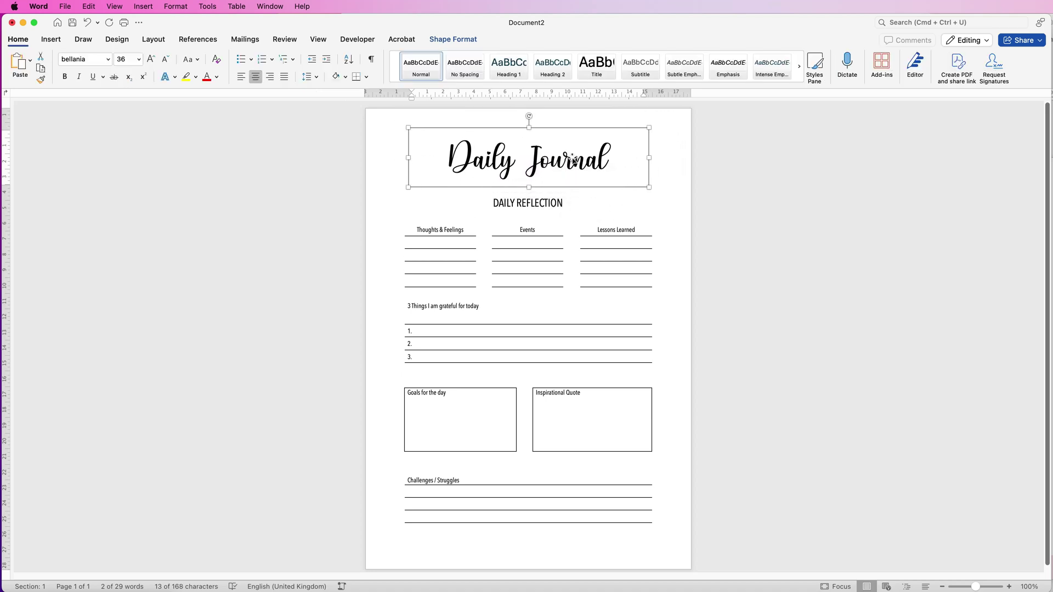
pyautogui.click(717, 182)
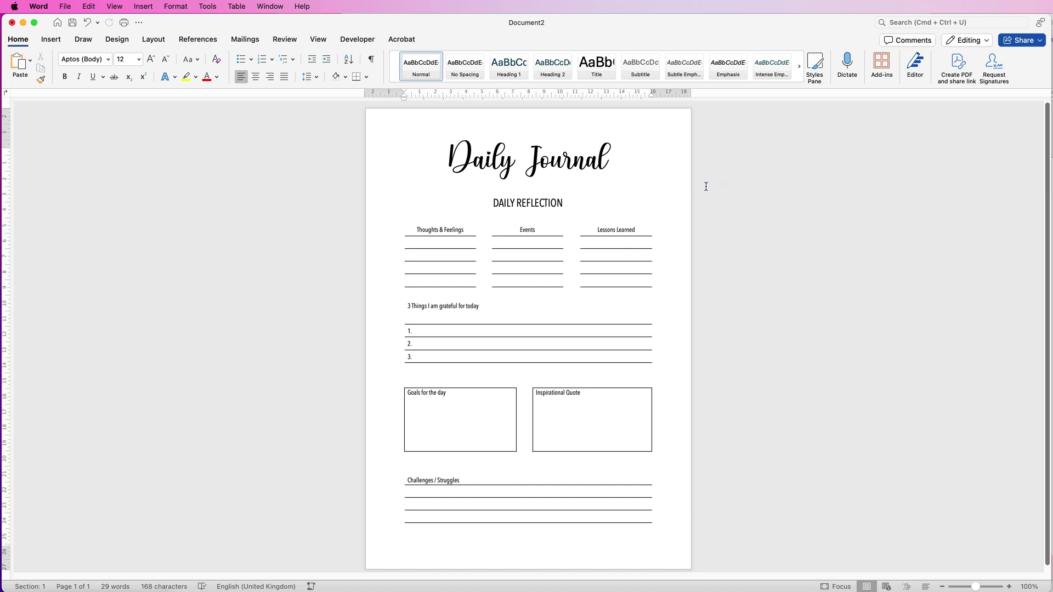
# Draw a rectangle stretched across the bottom of the page
pyautogui.click(52, 40)
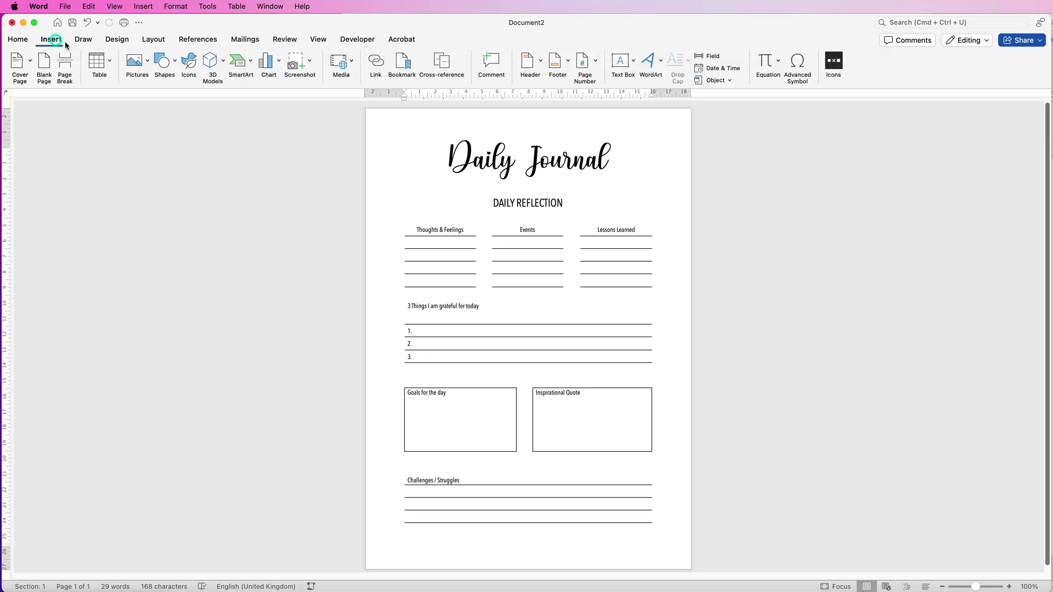
pyautogui.click(174, 63)
pyautogui.click(164, 192)
pyautogui.moveTo(378, 532); pyautogui.dragTo(713, 570)
pyautogui.moveTo(610, 550); pyautogui.dragTo(594, 559)
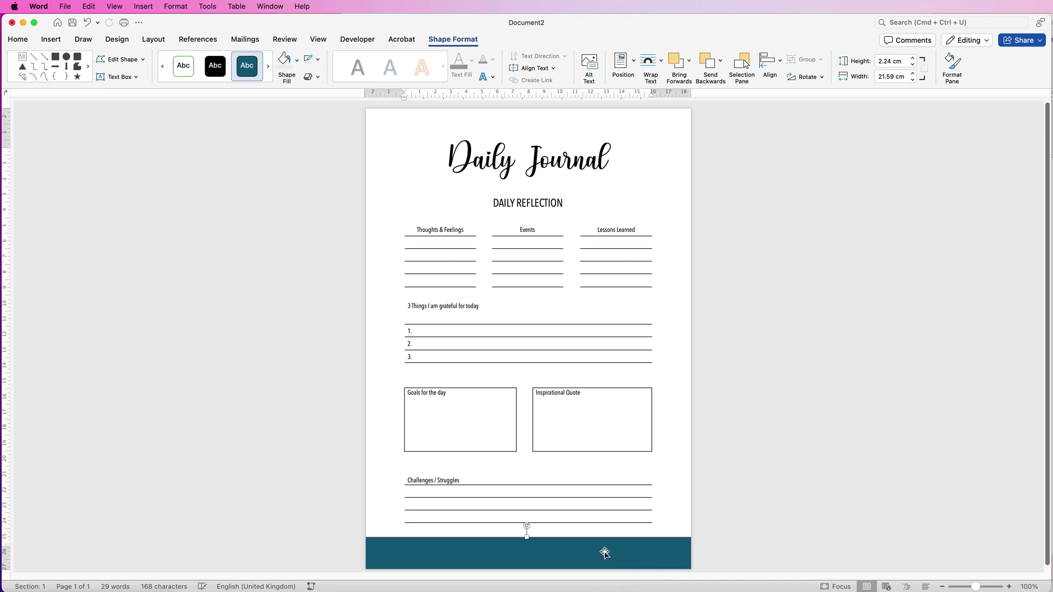
# Set the rectangle to No Outline with a light pink fill
pyautogui.click(318, 60)
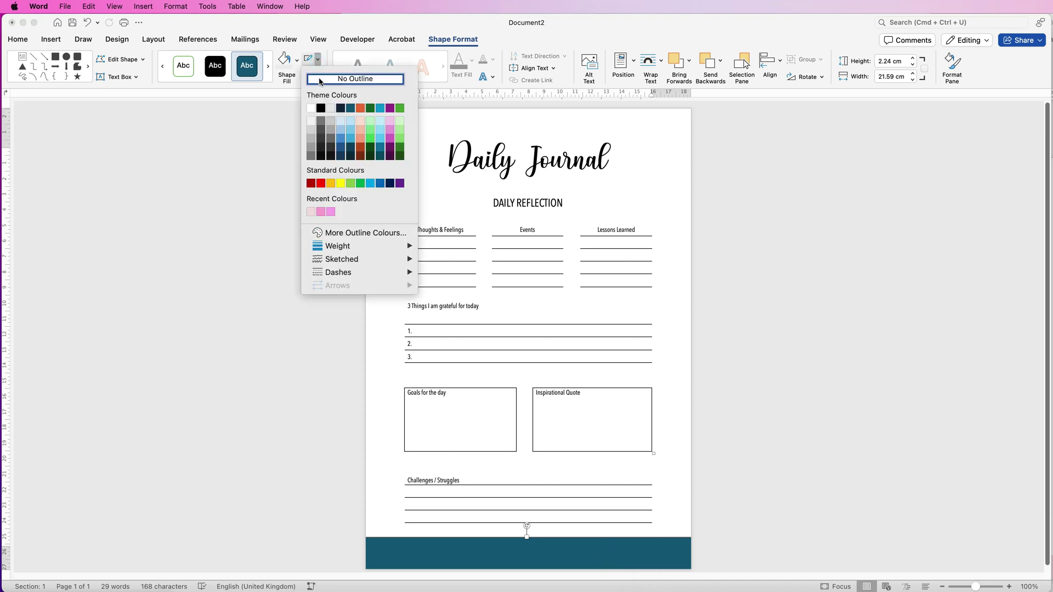
pyautogui.click(319, 80)
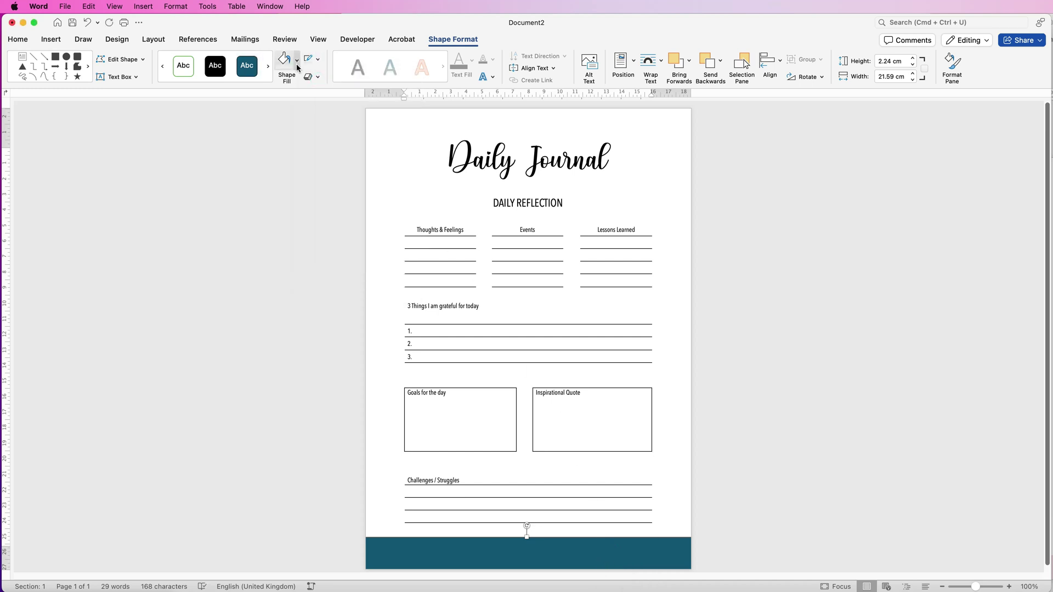
pyautogui.click(297, 67)
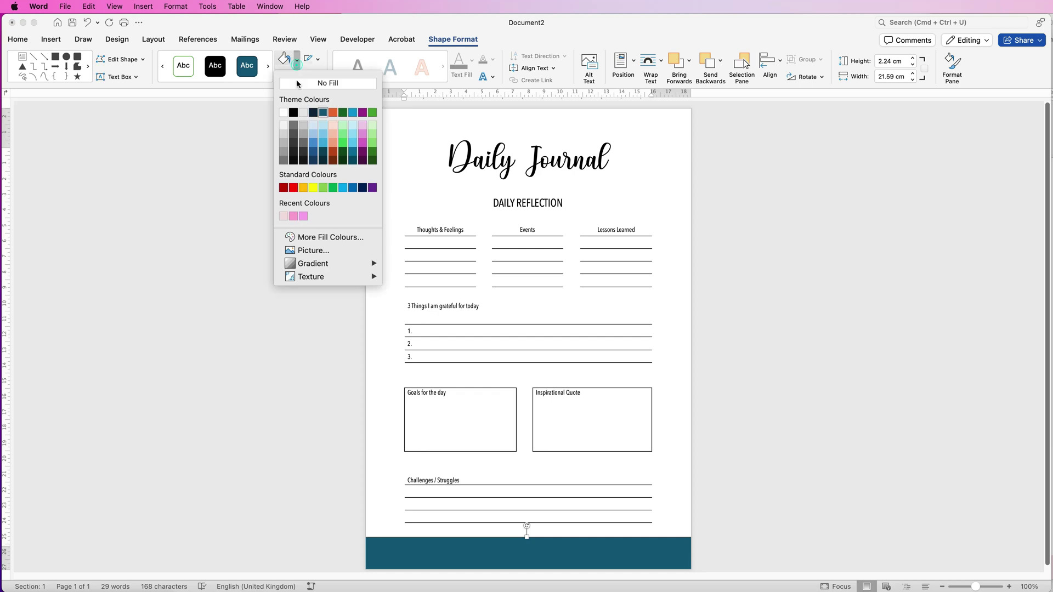
pyautogui.click(283, 216)
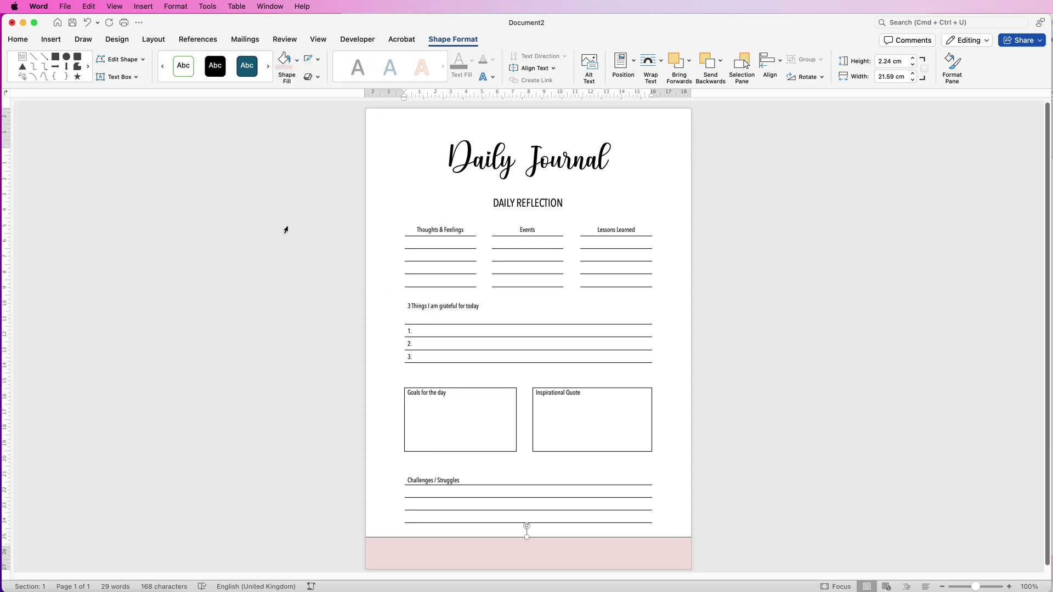
pyautogui.click(297, 60)
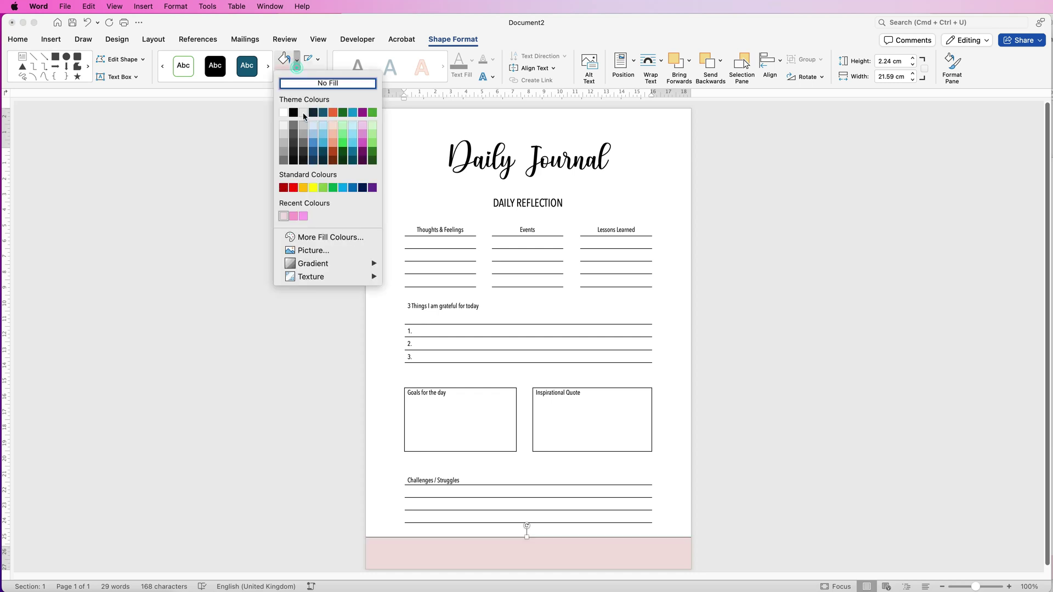
pyautogui.click(315, 237)
pyautogui.moveTo(704, 216); pyautogui.dragTo(689, 207)
pyautogui.press('Escape')
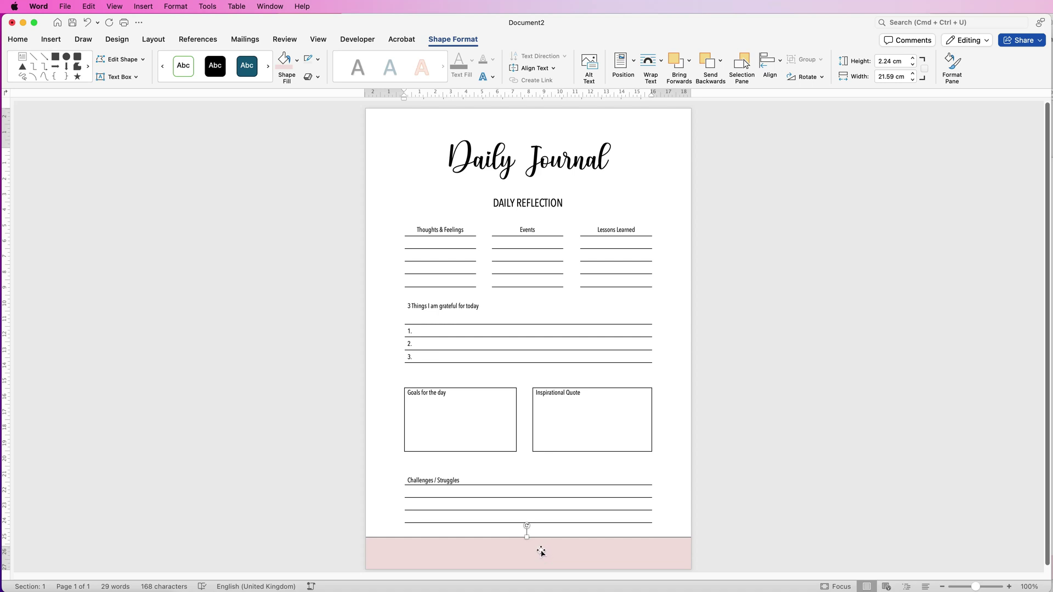
# Place a 0.53 cm tall, 21.59 cm wide pale pink strip under the title and send it to back
pyautogui.moveTo(541, 552); pyautogui.dragTo(584, 173)
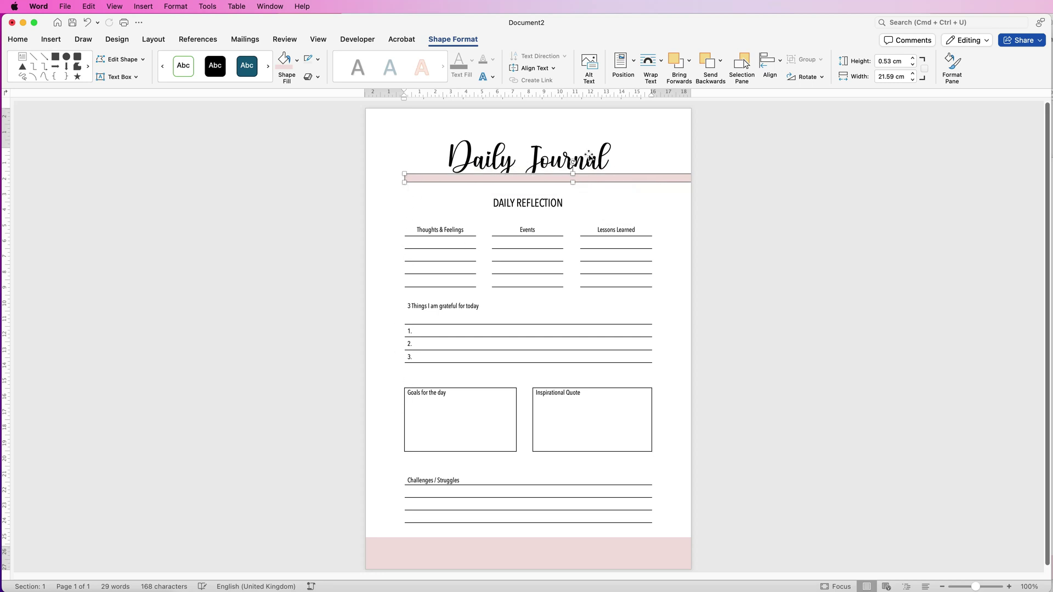
pyautogui.click(722, 64)
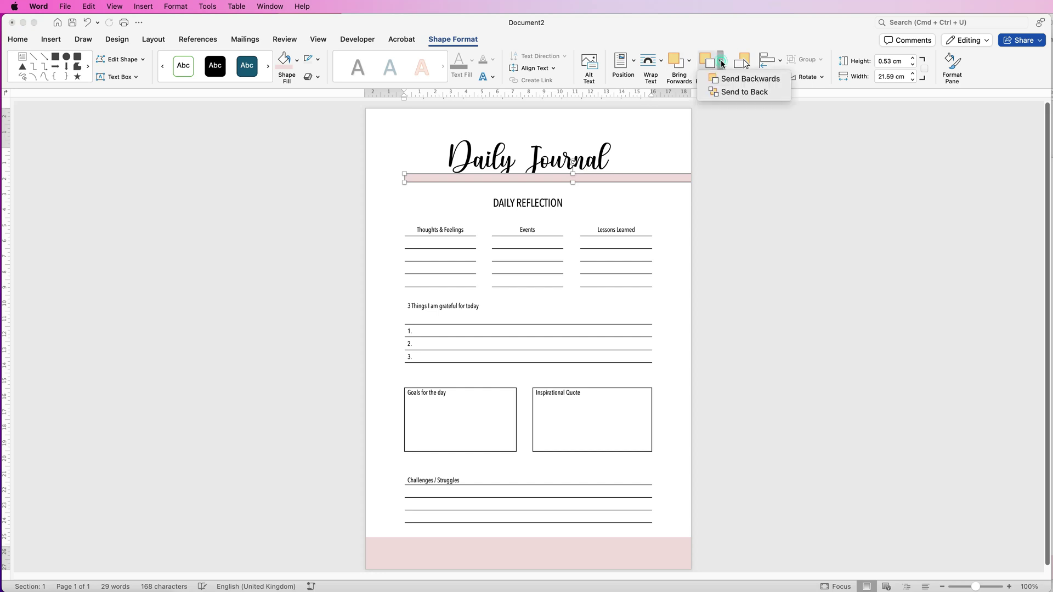
pyautogui.click(726, 93)
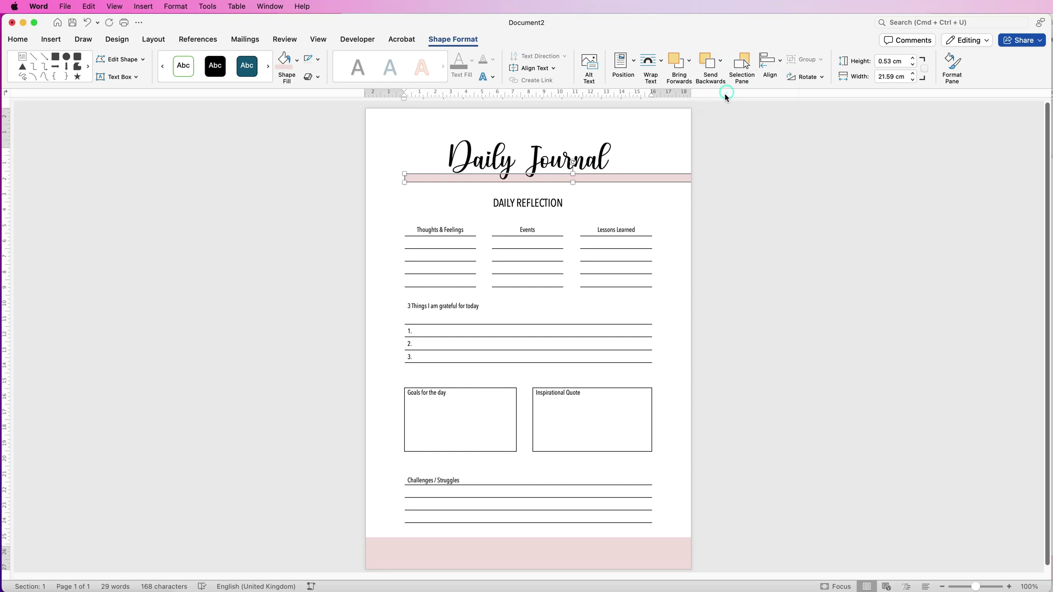
pyautogui.click(769, 254)
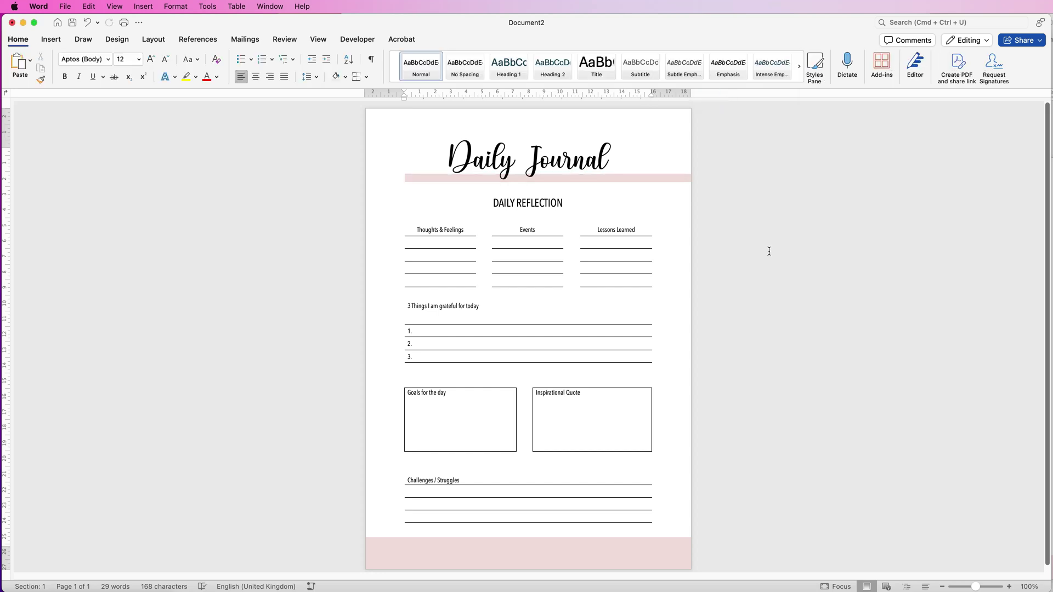